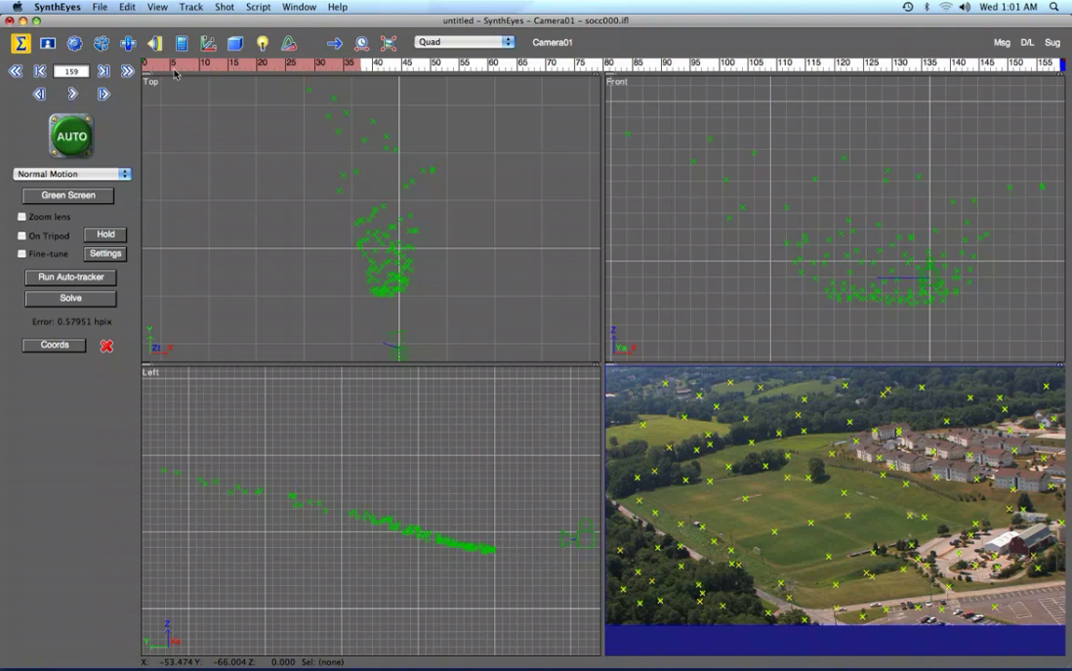
Step: Review the track, then pick field trackers as the origin and the 20-unit X-axis point
{"action": "left_click", "coordinate": [155, 63]}
{"action": "left_click_drag", "start_coordinate": [156, 63], "coordinate": [1063, 67]}
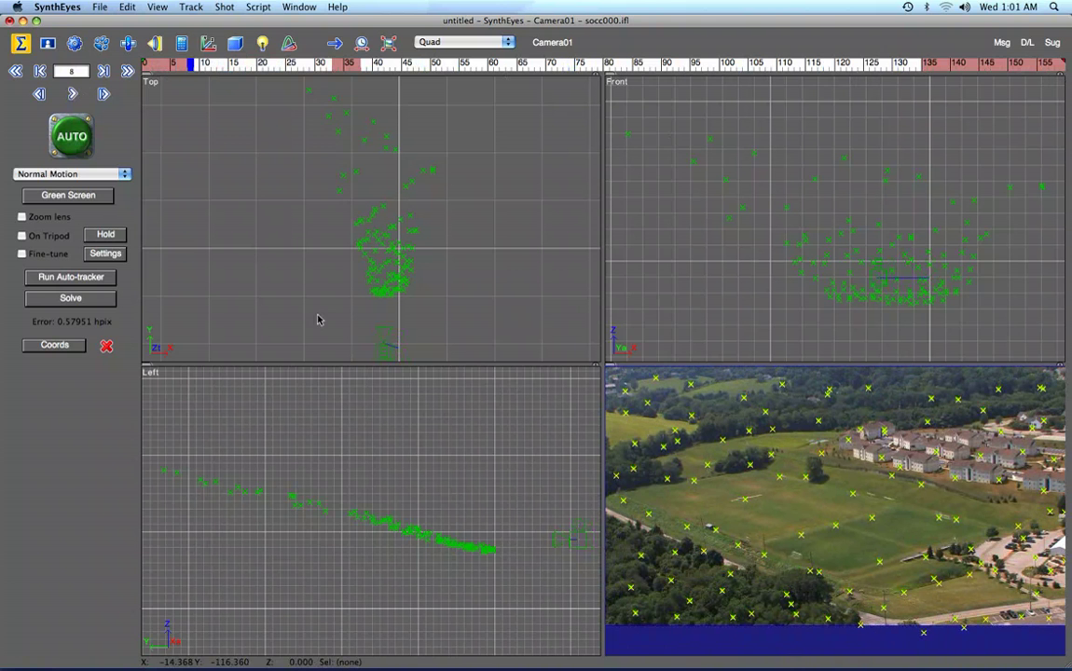
{"action": "left_click", "coordinate": [209, 43]}
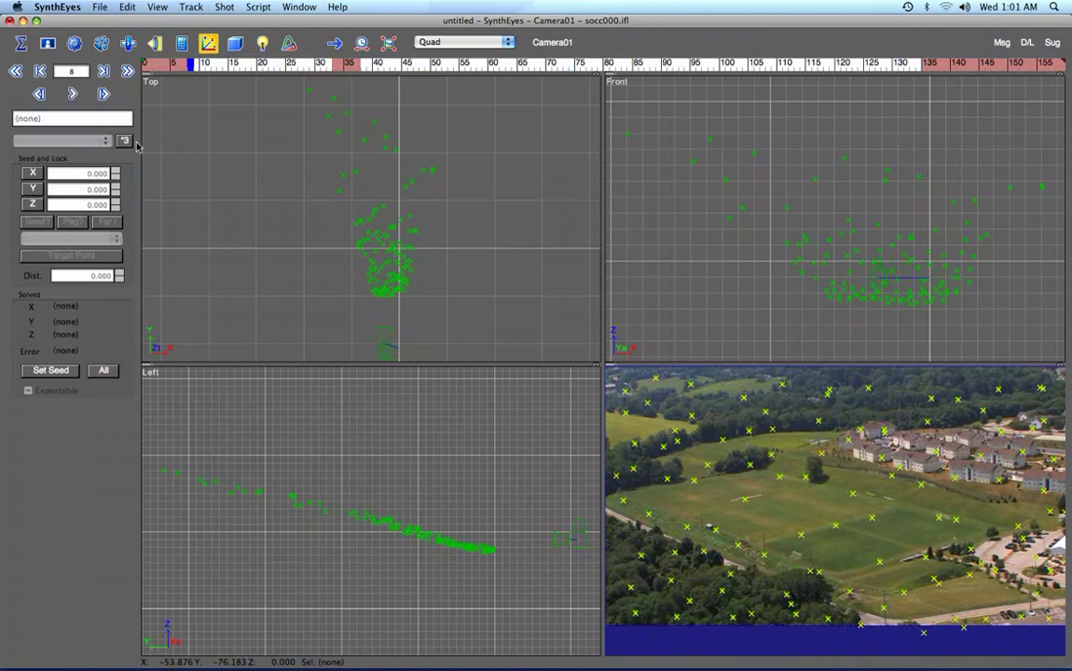
{"action": "left_click", "coordinate": [125, 143]}
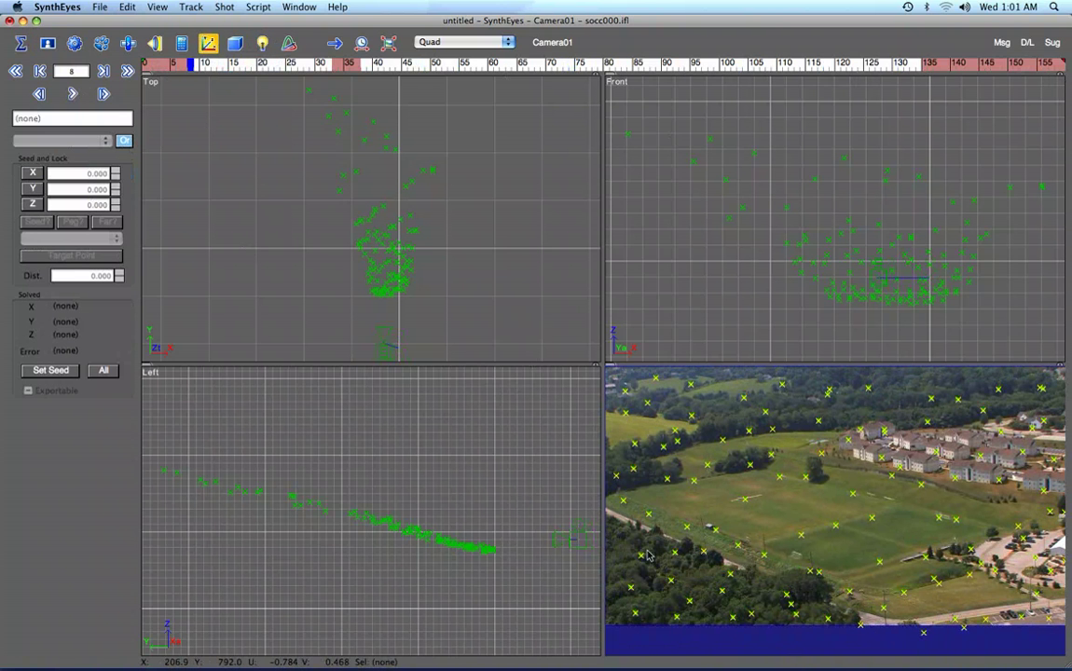
{"action": "left_click", "coordinate": [743, 498]}
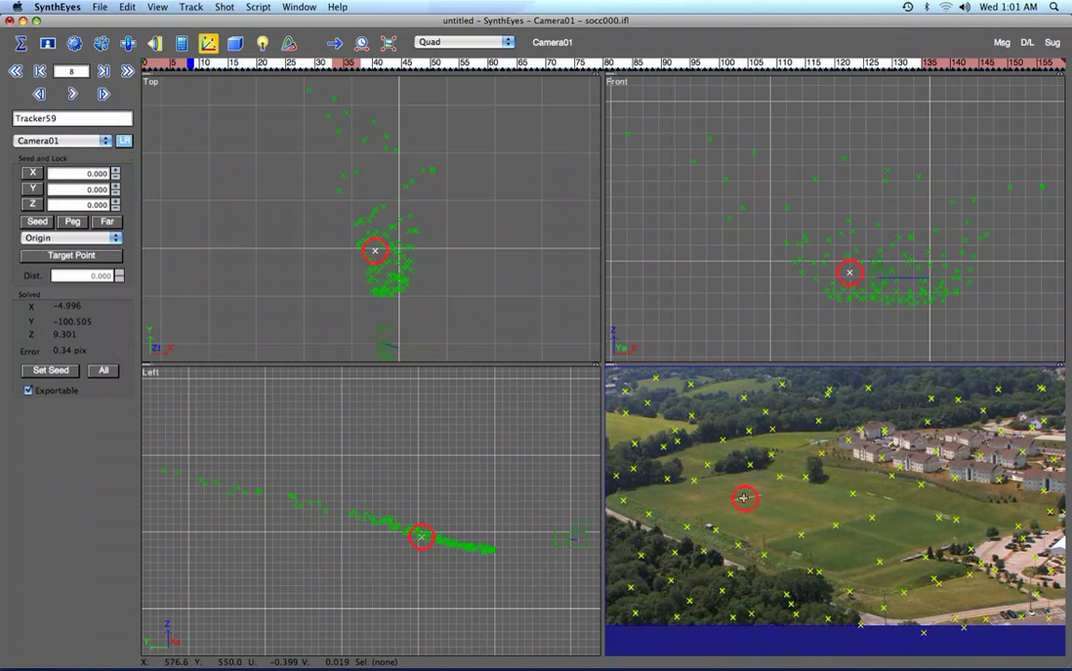
{"action": "left_click", "coordinate": [835, 526]}
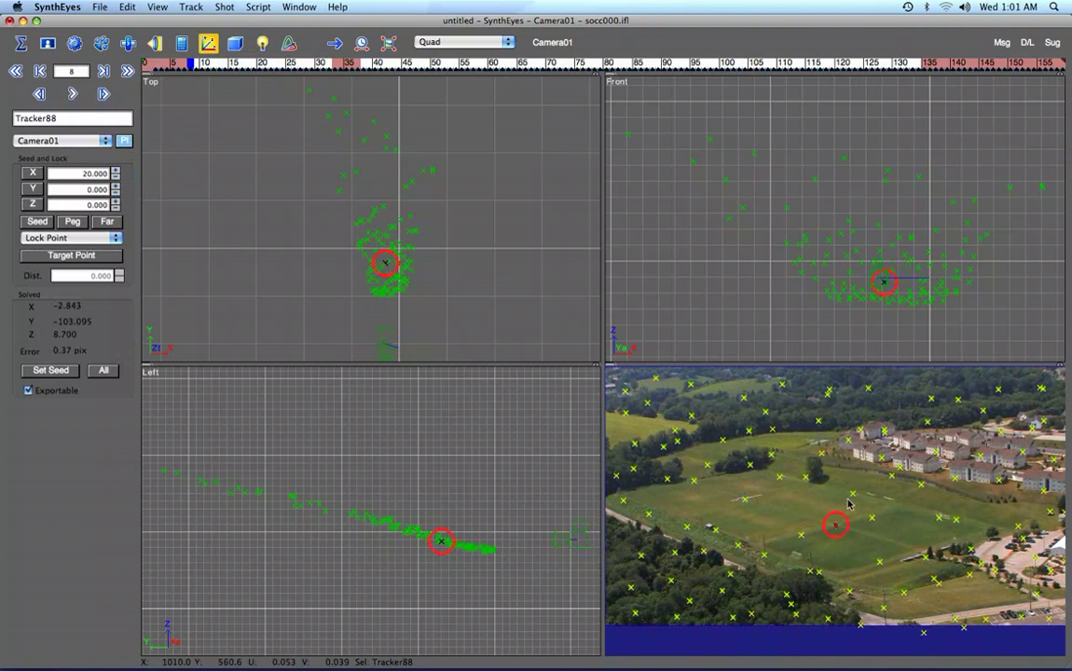
Step: Apply the new coordinate system, re-solve, and frame the leveled tracker cloud in the top view
{"action": "key", "text": "F5"}
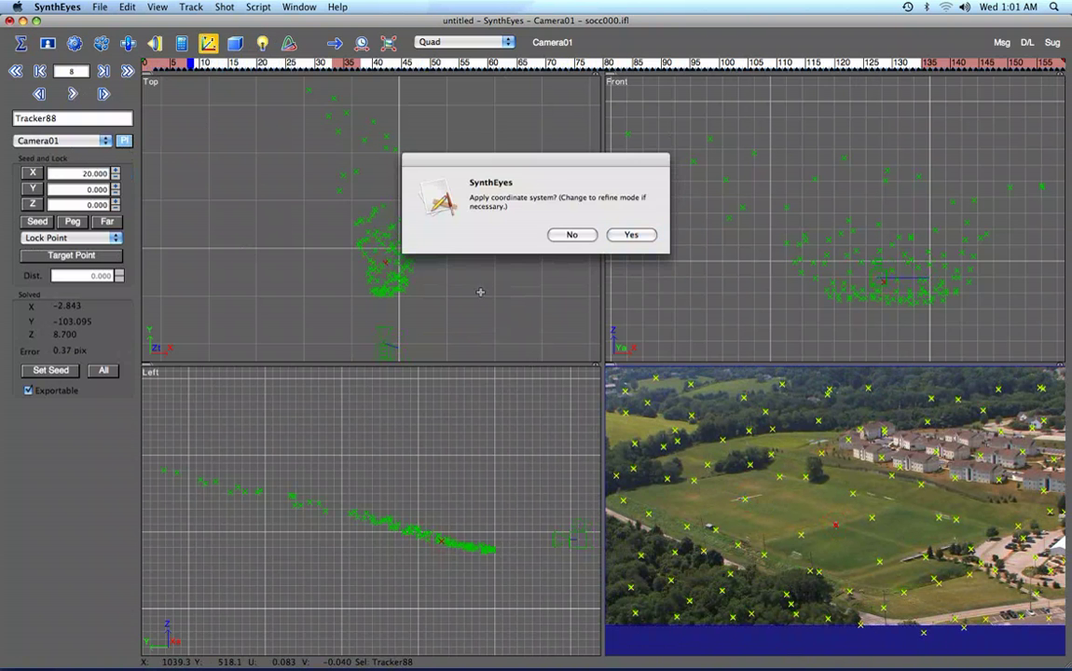
{"action": "left_click", "coordinate": [631, 234]}
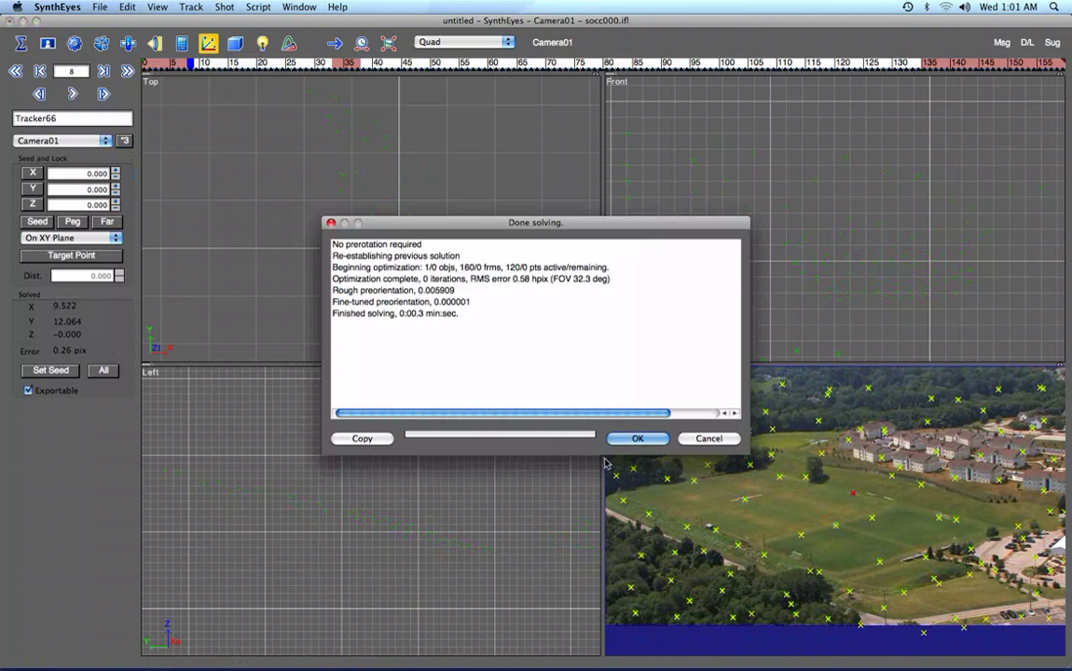
{"action": "left_click", "coordinate": [639, 438]}
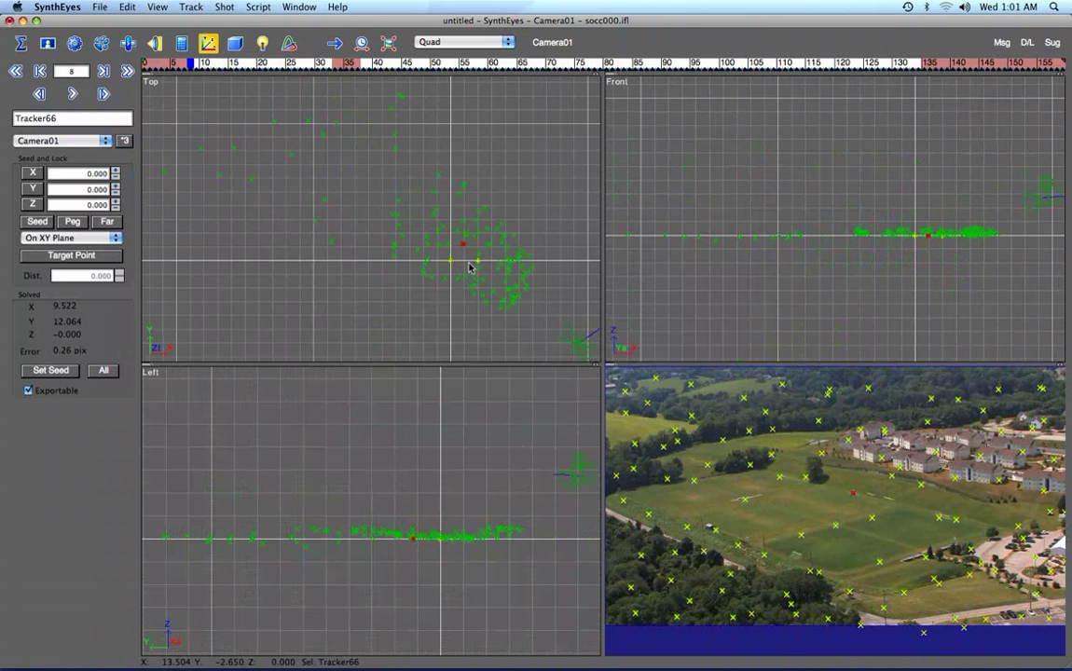
{"action": "scroll", "coordinate": [469, 265], "scroll_direction": "up", "scroll_amount": 5}
{"action": "middle_click_drag", "start_coordinate": [461, 249], "coordinate": [370, 235]}
{"action": "scroll", "coordinate": [427, 238], "scroll_direction": "up", "scroll_amount": 2}
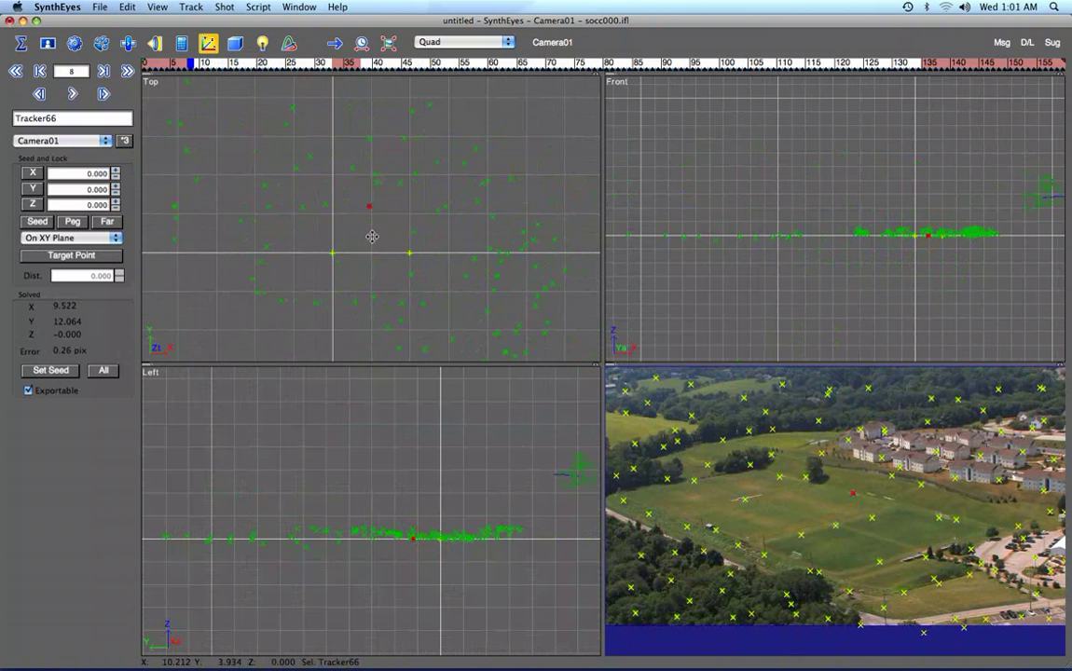
Step: Create Plane01, about 43.652 by 17.693, across the soccer field in the Top view
{"action": "left_click", "coordinate": [238, 44]}
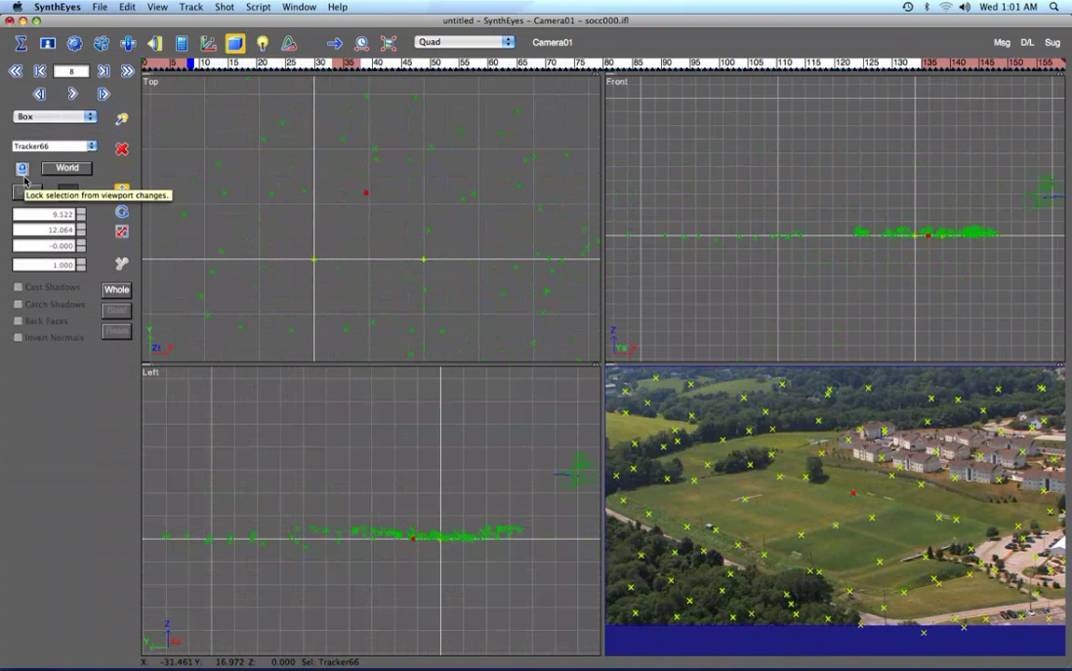
{"action": "left_click", "coordinate": [52, 115]}
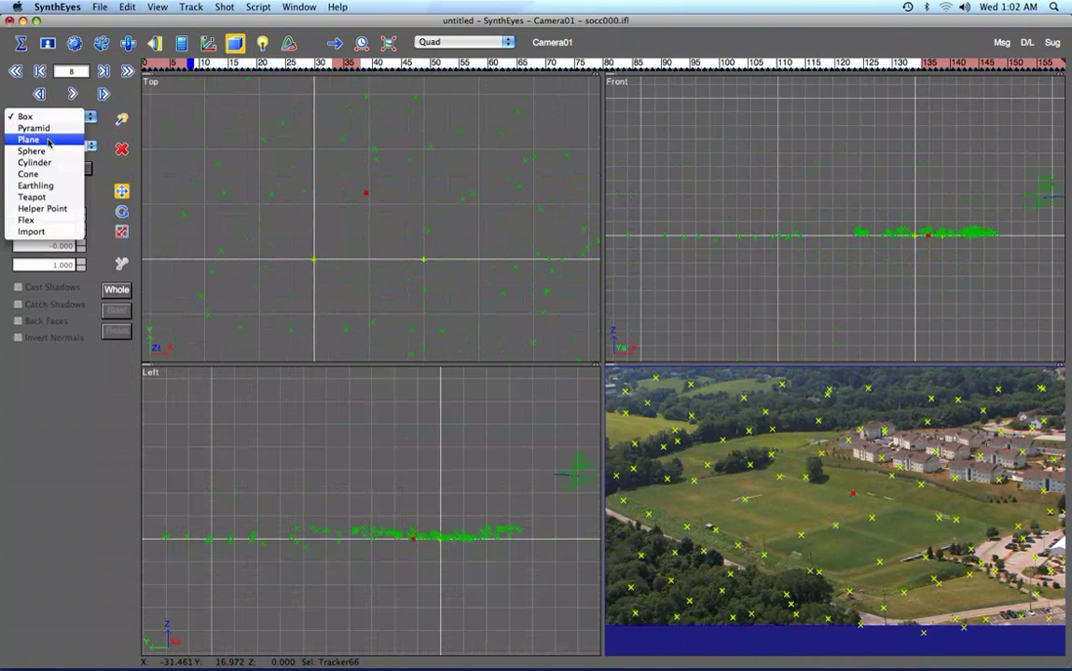
{"action": "left_click", "coordinate": [28, 116]}
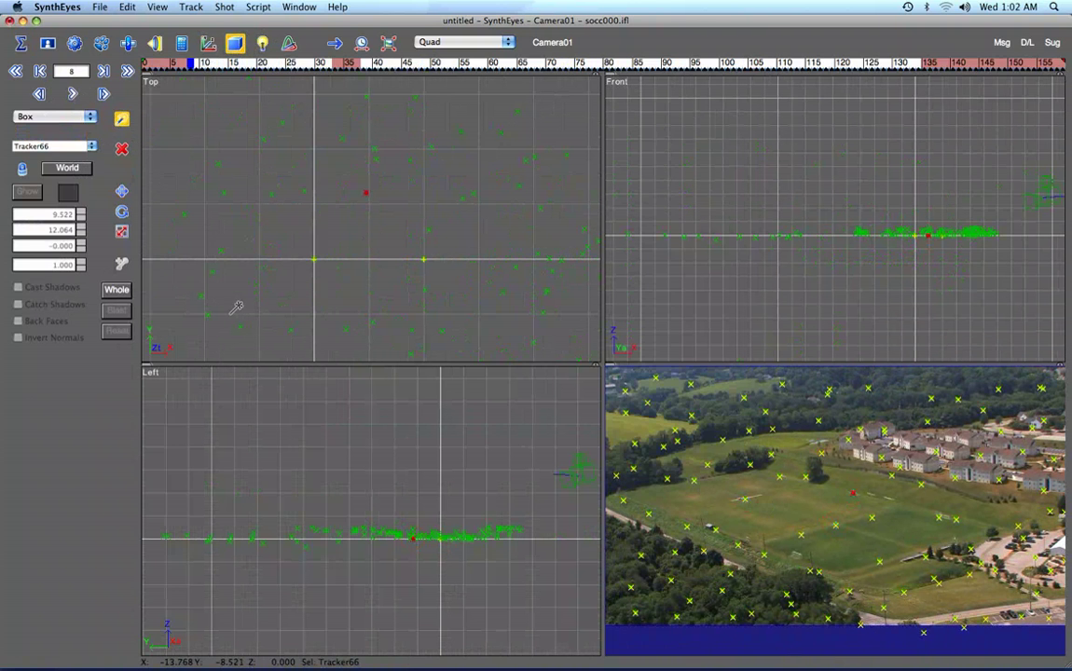
{"action": "left_click_drag", "start_coordinate": [239, 306], "coordinate": [476, 207]}
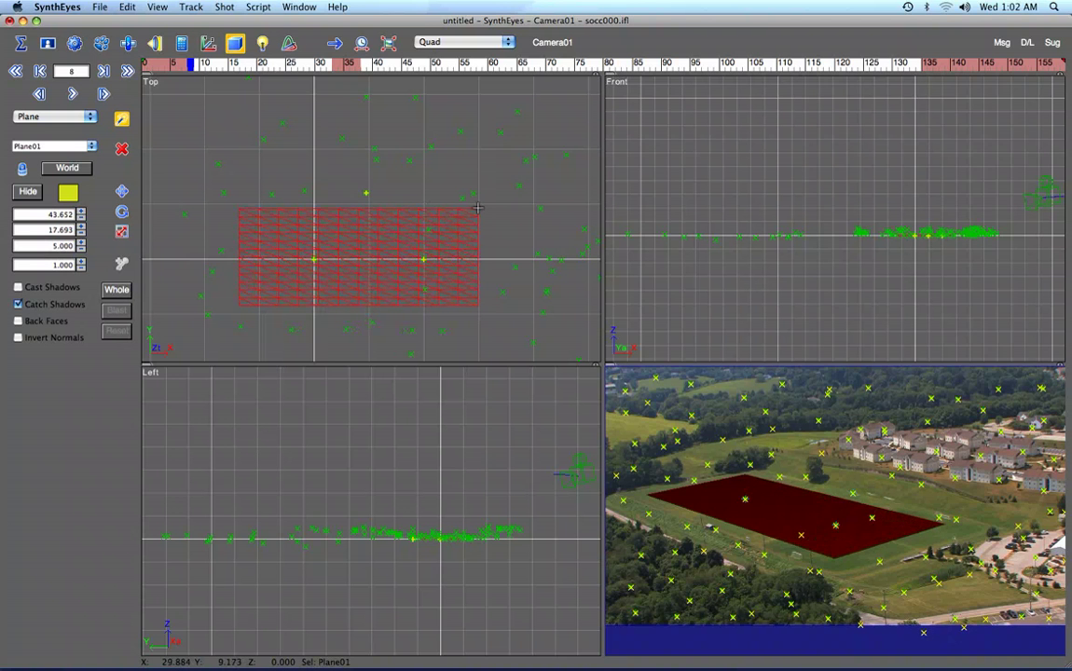
Step: Run the Set Plane Aspect Ratio script to give Plane01 a 16:9 aspect
{"action": "left_click", "coordinate": [256, 7]}
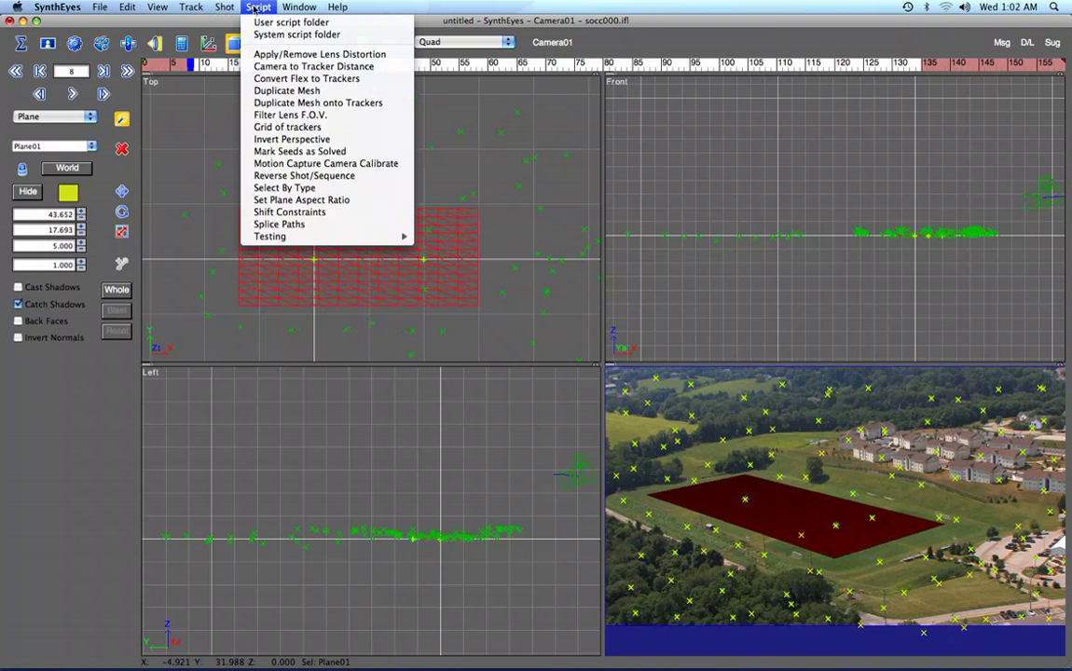
{"action": "left_click", "coordinate": [301, 199]}
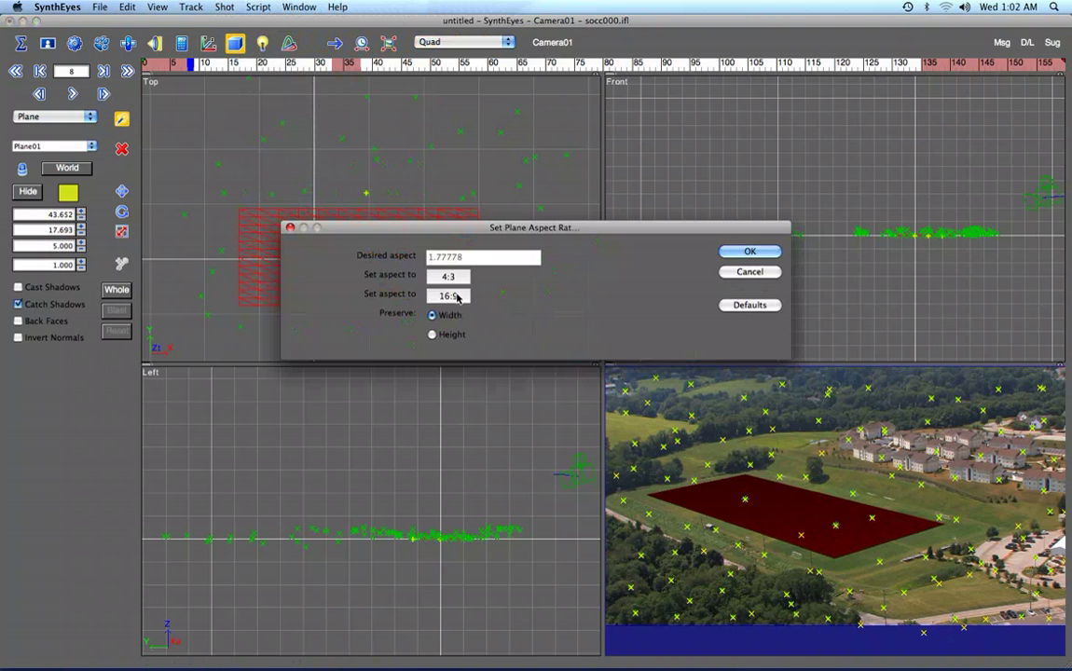
{"action": "left_click", "coordinate": [749, 252]}
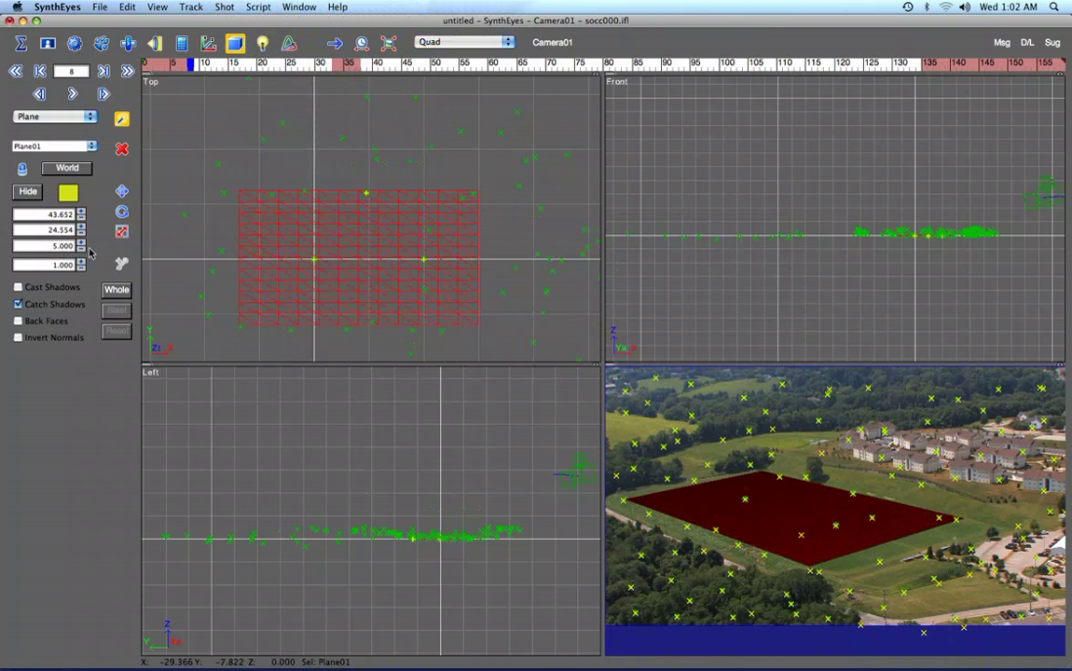
Step: Scale Plane01 down to 35.358 by 19.889 and scrub to frame 159 to verify the fit
{"action": "left_click", "coordinate": [121, 233]}
{"action": "left_click_drag", "start_coordinate": [80, 265], "coordinate": [80, 282]}
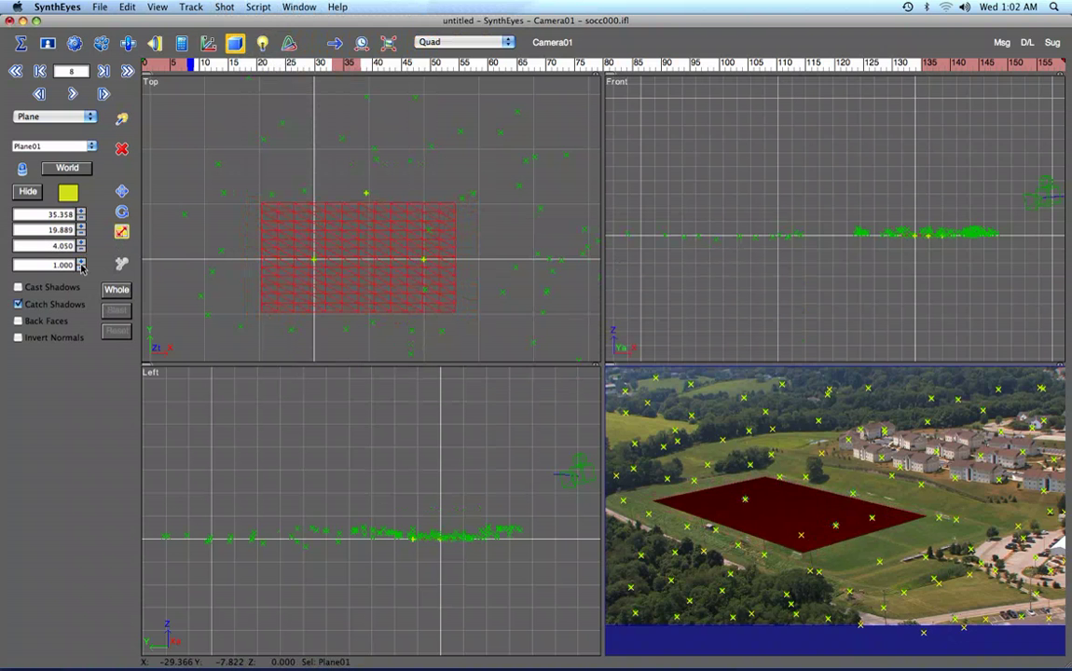
{"action": "left_click_drag", "start_coordinate": [212, 70], "coordinate": [941, 94]}
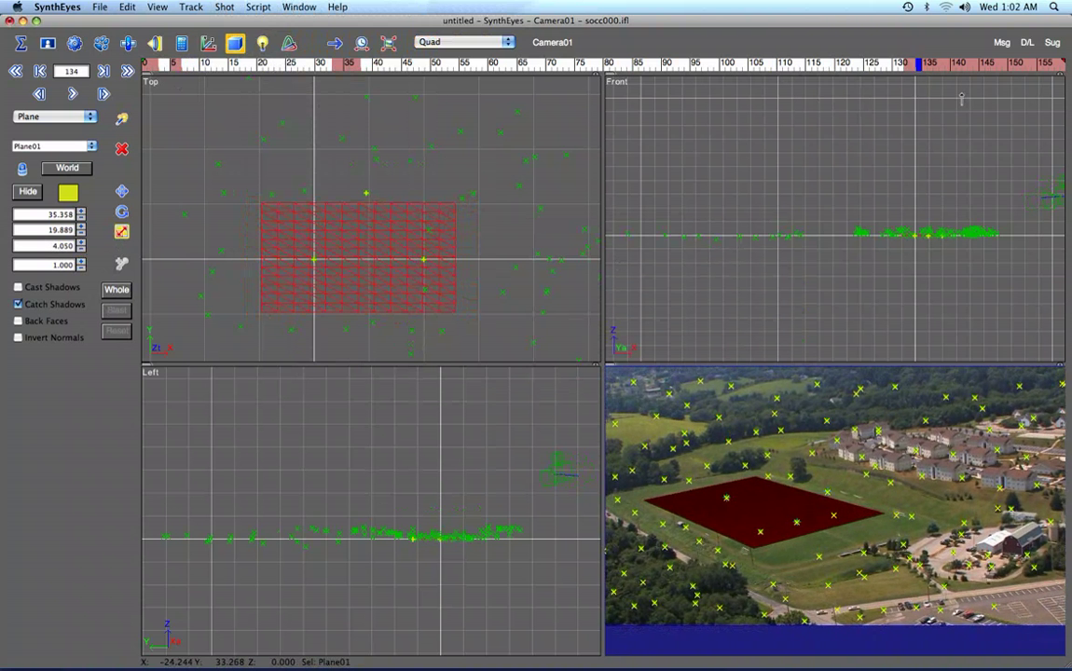
{"action": "left_click_drag", "start_coordinate": [1030, 79], "coordinate": [1063, 85]}
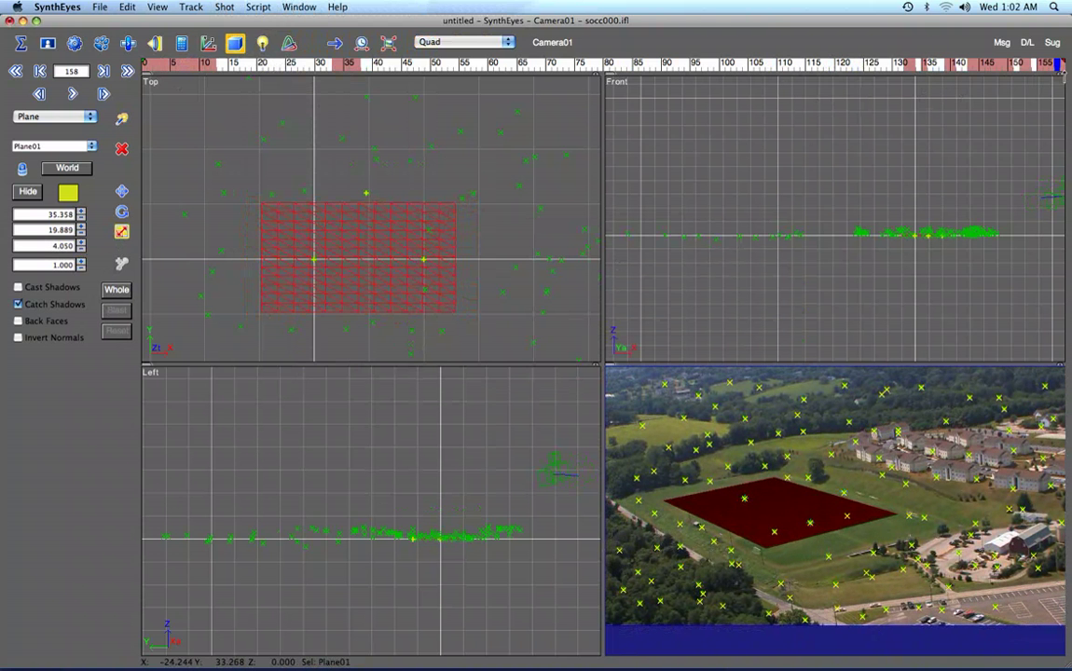
Step: Select all 119 trackers and exclude them from export in the tracker properties
{"action": "left_click", "coordinate": [642, 424]}
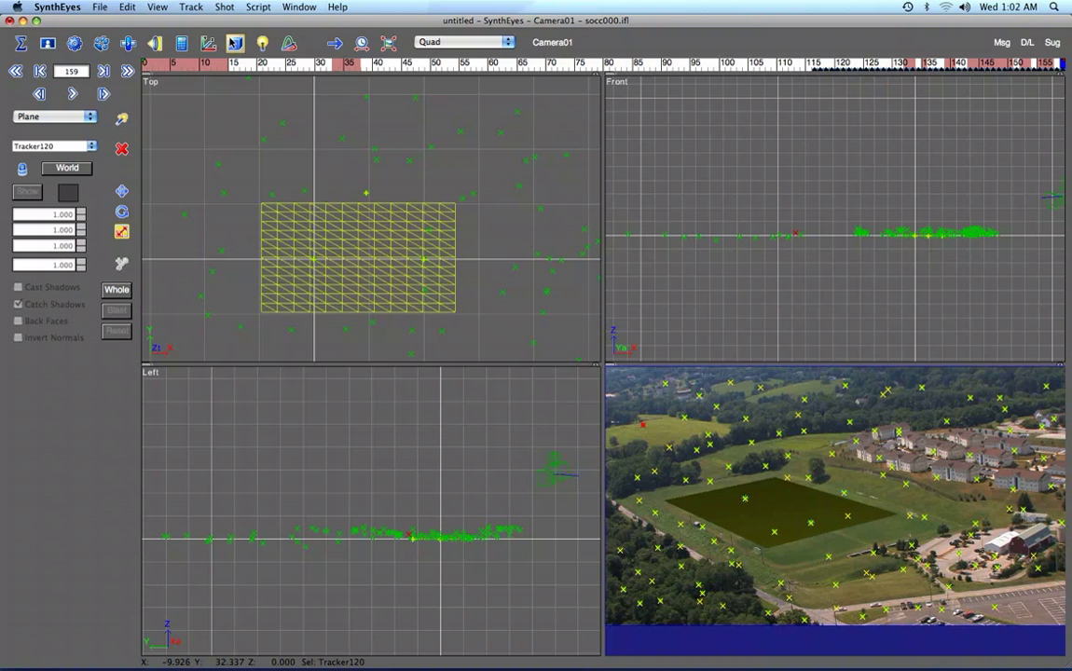
{"action": "left_click", "coordinate": [99, 7]}
{"action": "mouse_move", "coordinate": [117, 7]}
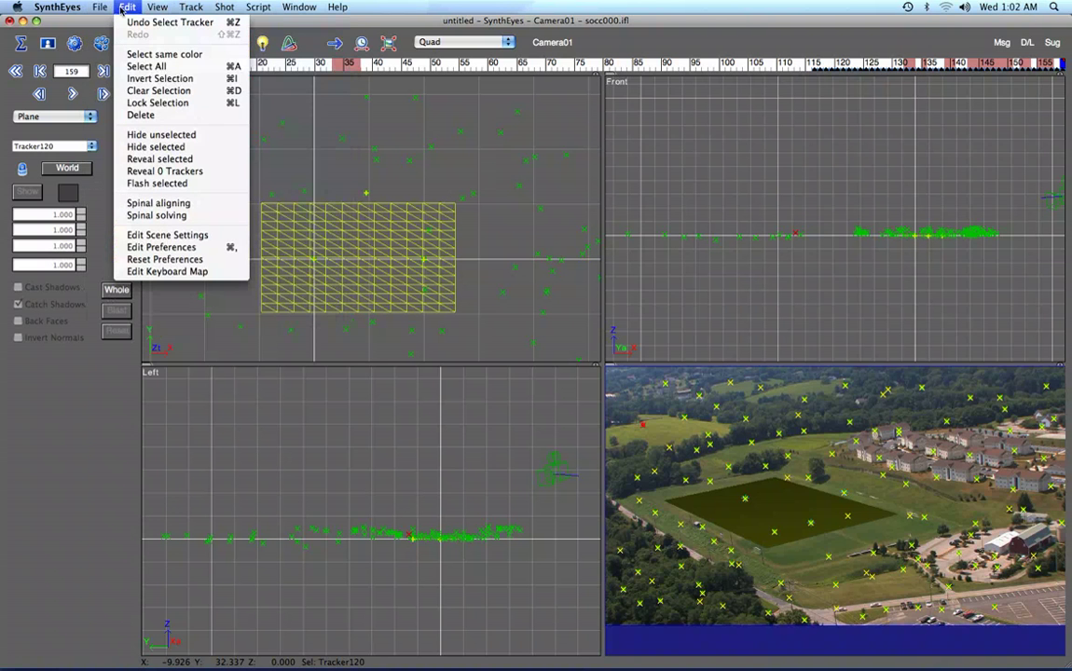
{"action": "left_click", "coordinate": [142, 66]}
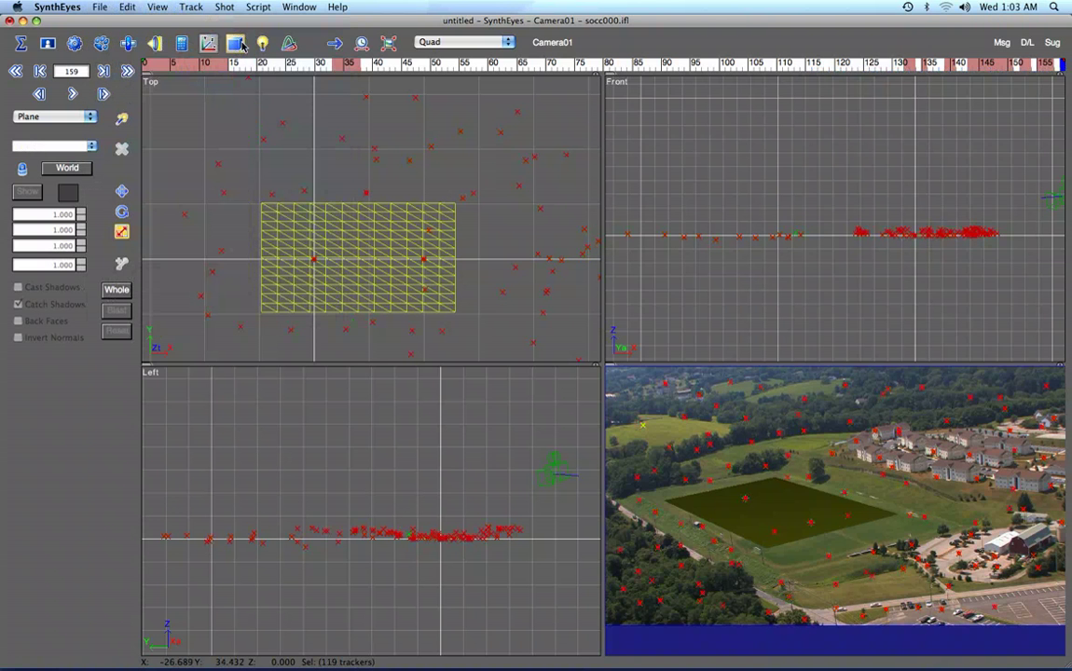
{"action": "left_click", "coordinate": [201, 47]}
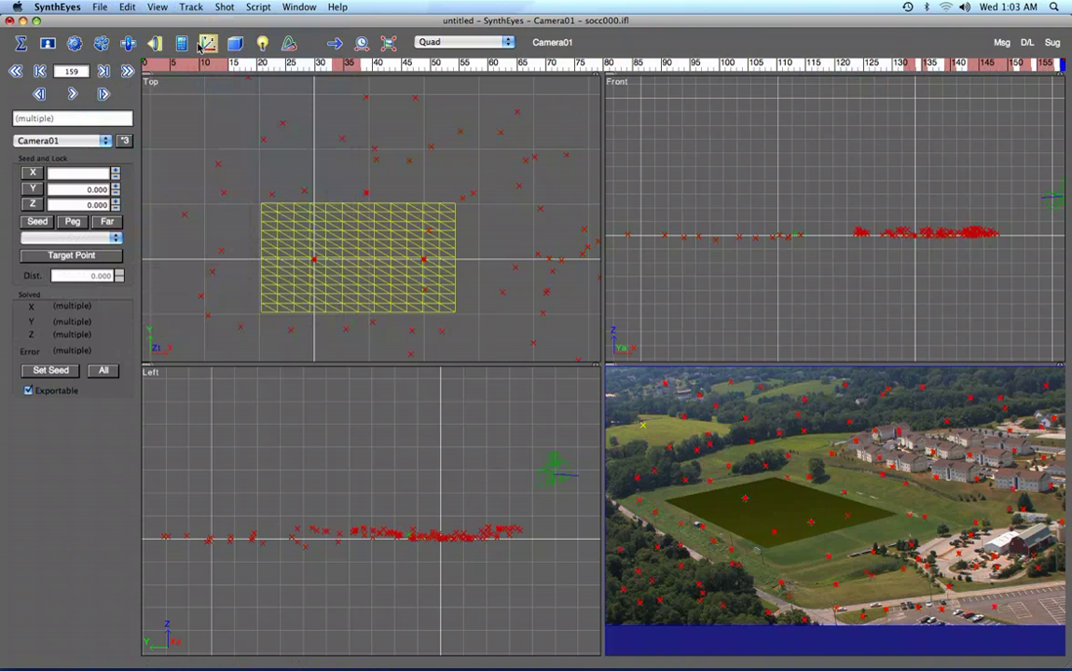
{"action": "left_click", "coordinate": [28, 391]}
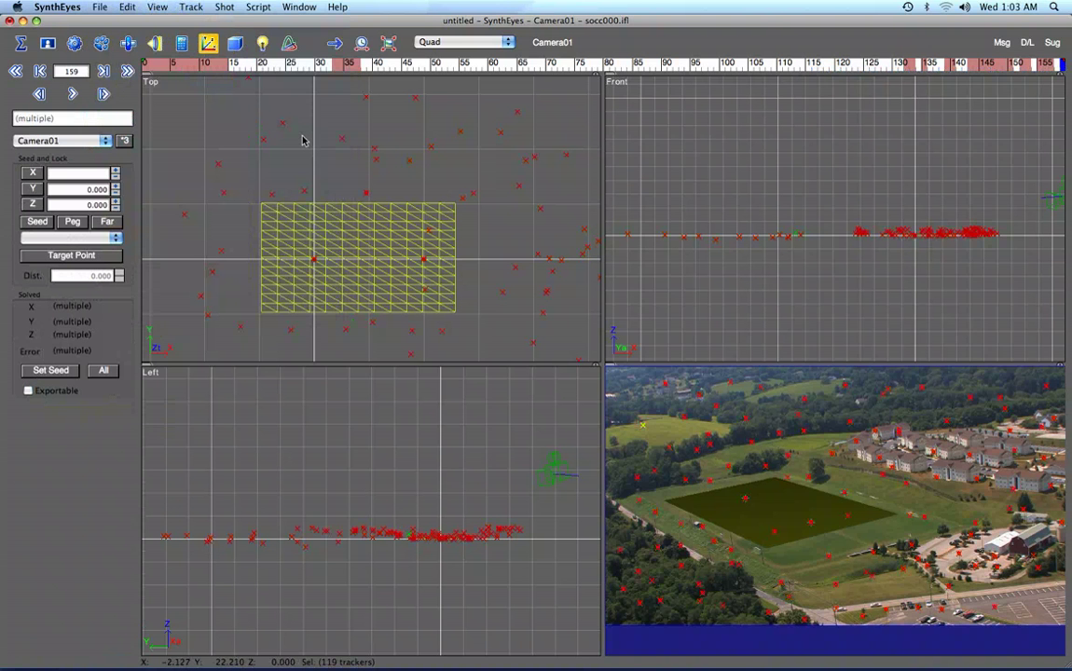
Step: Export the camera as a Motion 3 Camera file named socc, replacing socc.motn
{"action": "left_click", "coordinate": [97, 8]}
{"action": "mouse_move", "coordinate": [186, 93]}
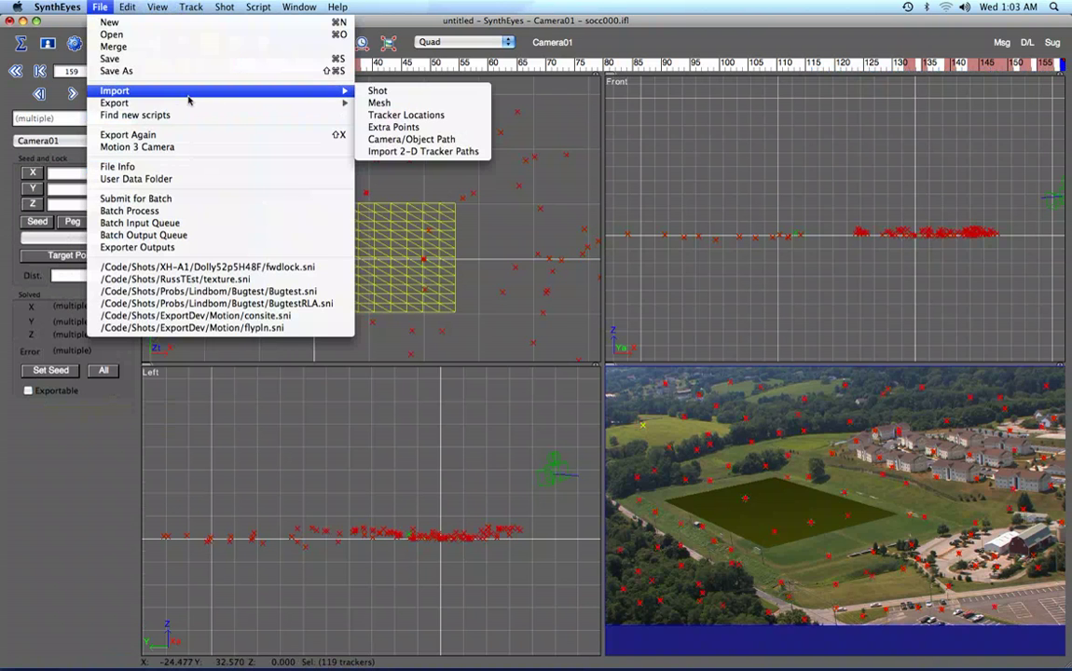
{"action": "mouse_move", "coordinate": [216, 103]}
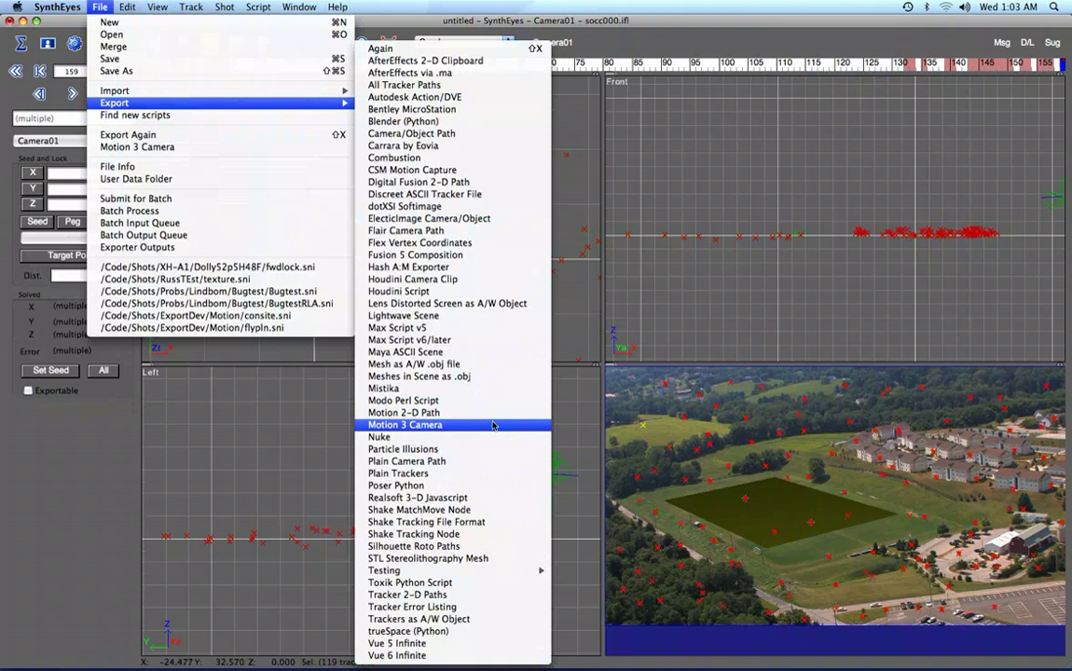
{"action": "left_click", "coordinate": [418, 425]}
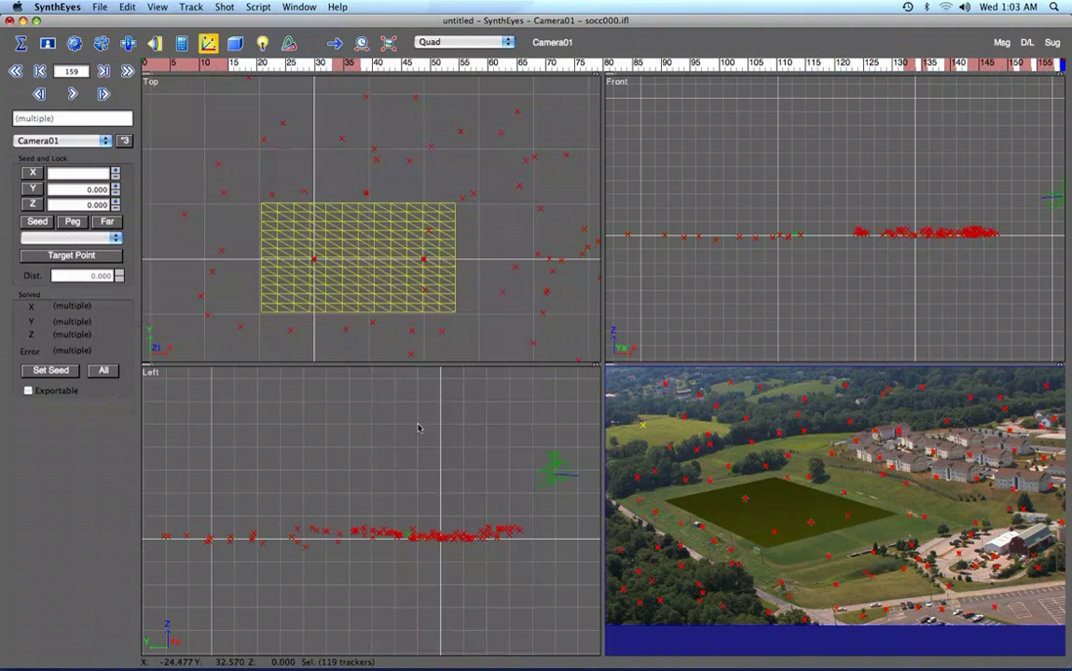
{"action": "left_click", "coordinate": [493, 201]}
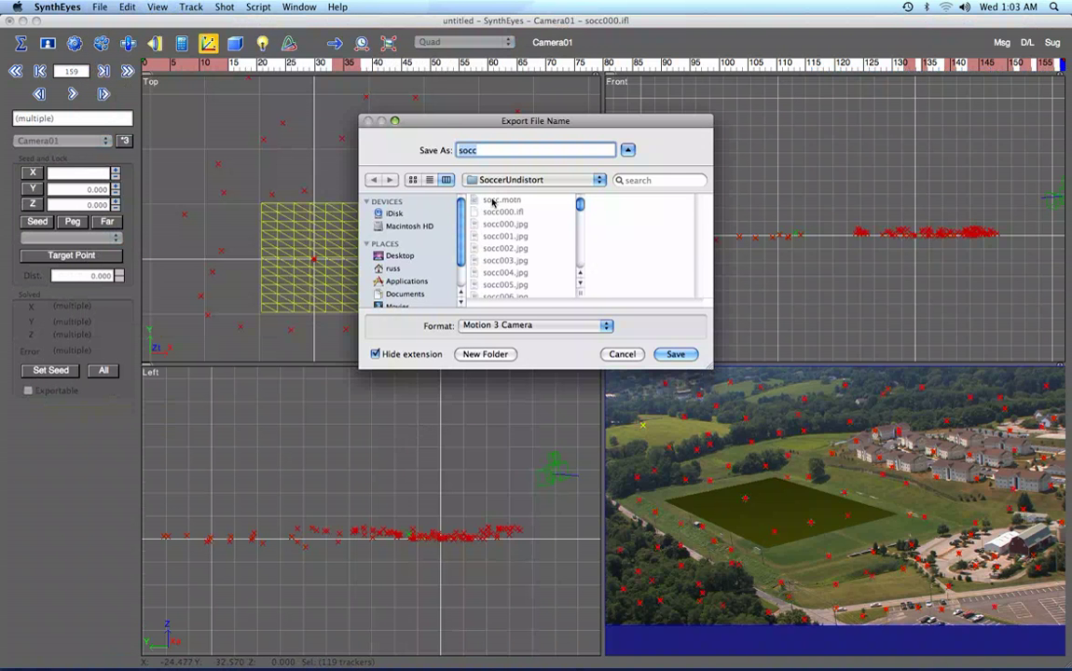
{"action": "left_click", "coordinate": [671, 355]}
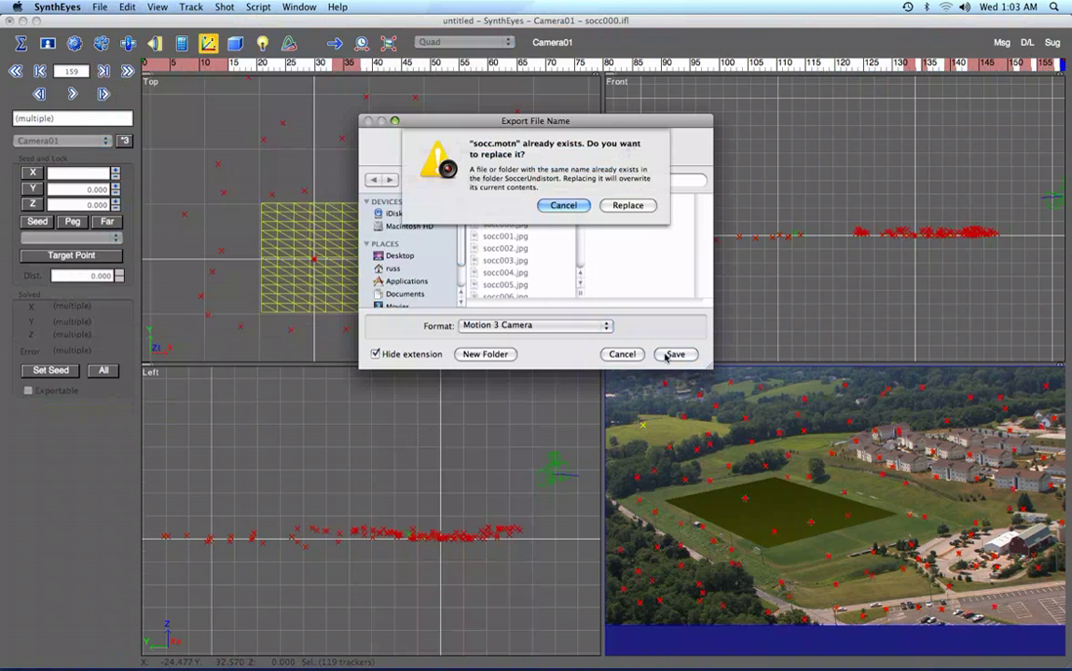
{"action": "left_click", "coordinate": [628, 205]}
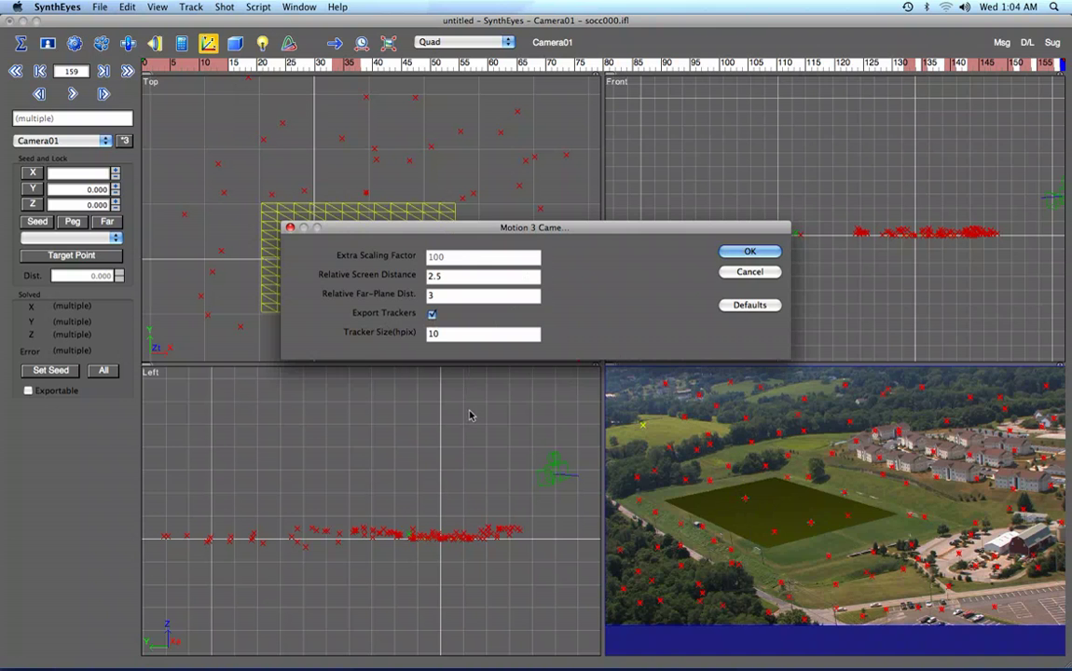
Step: Accept the Motion 3 export with trackers, screen distance 2.5, far-plane 3 and tracker size 10
{"action": "left_click", "coordinate": [749, 252]}
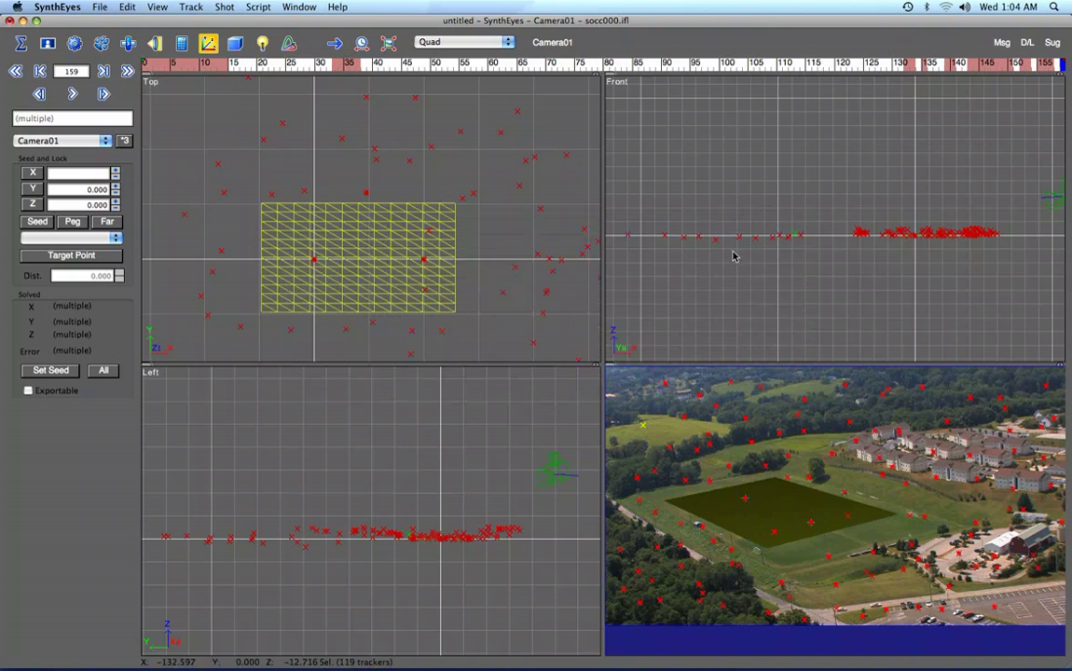
Step: Switch to Motion and open the exported socc.motn project
{"action": "mouse_move", "coordinate": [182, 643]}
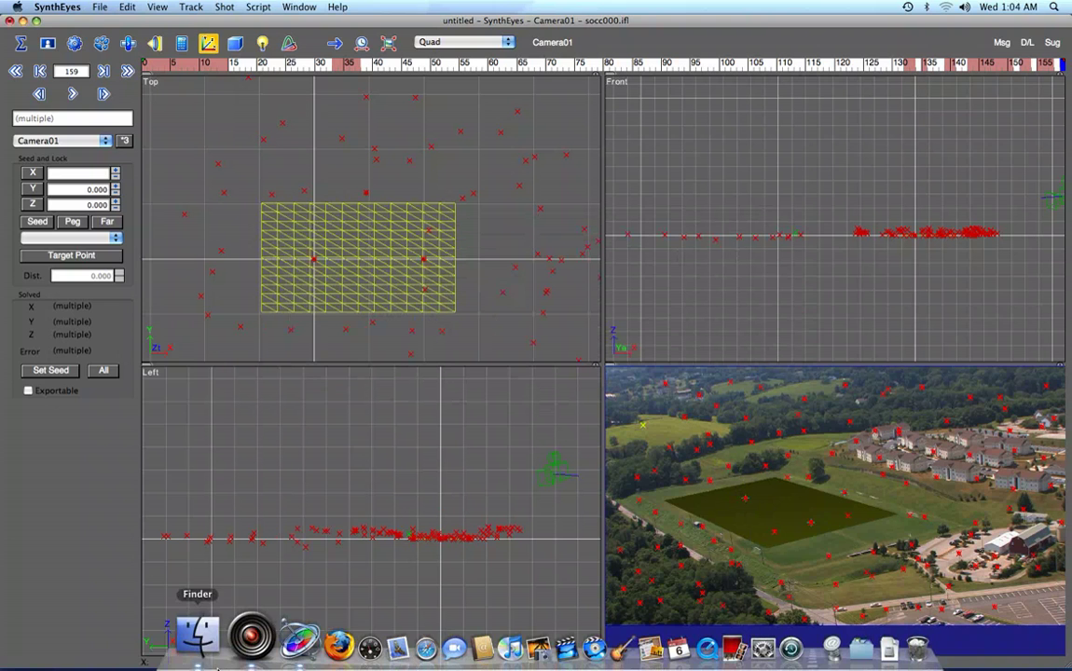
{"action": "left_click", "coordinate": [278, 636]}
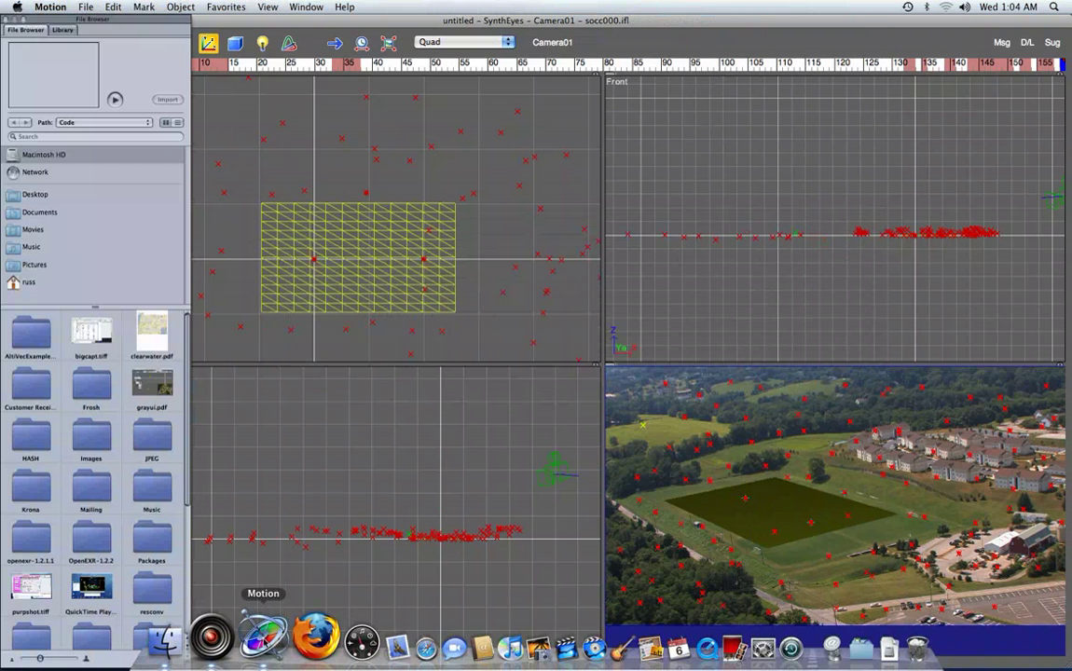
{"action": "left_click", "coordinate": [85, 7]}
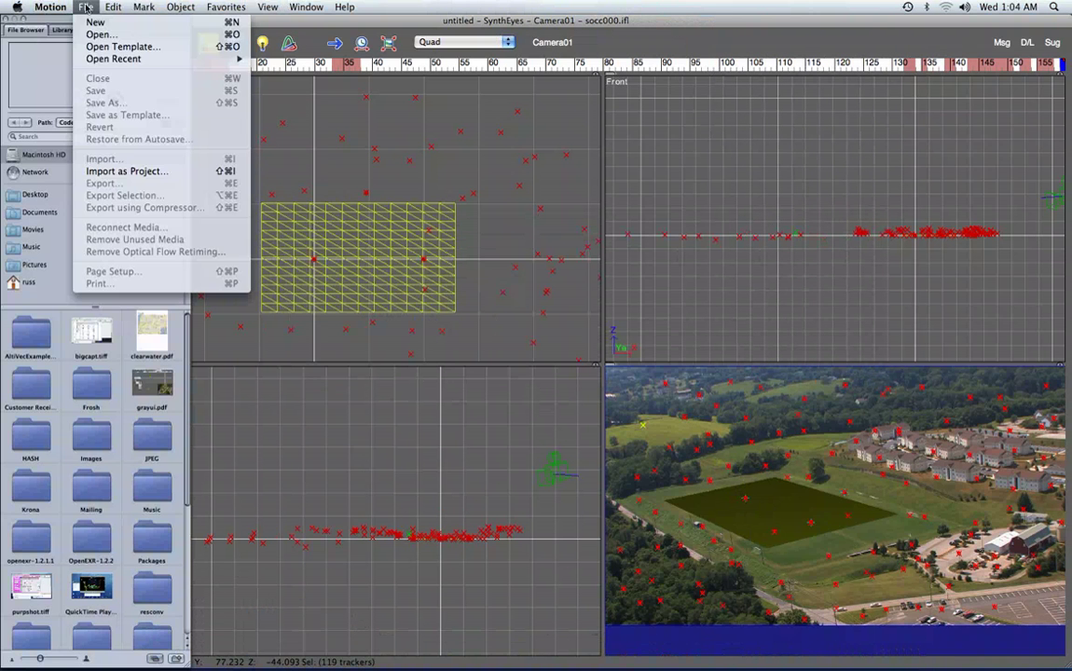
{"action": "left_click", "coordinate": [306, 210]}
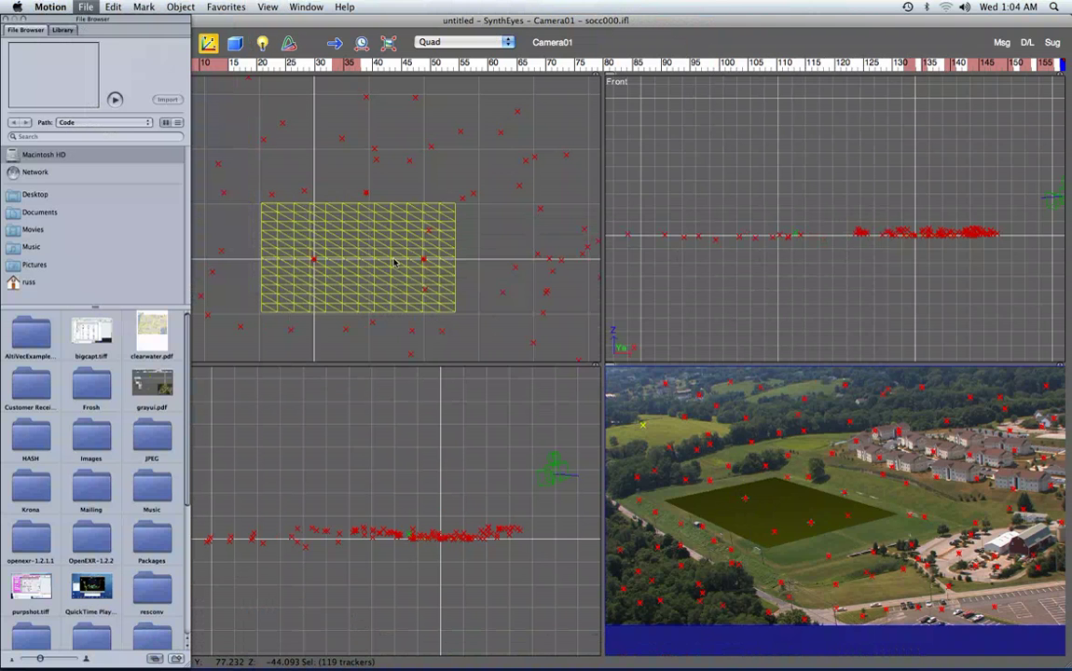
{"action": "left_click", "coordinate": [480, 147]}
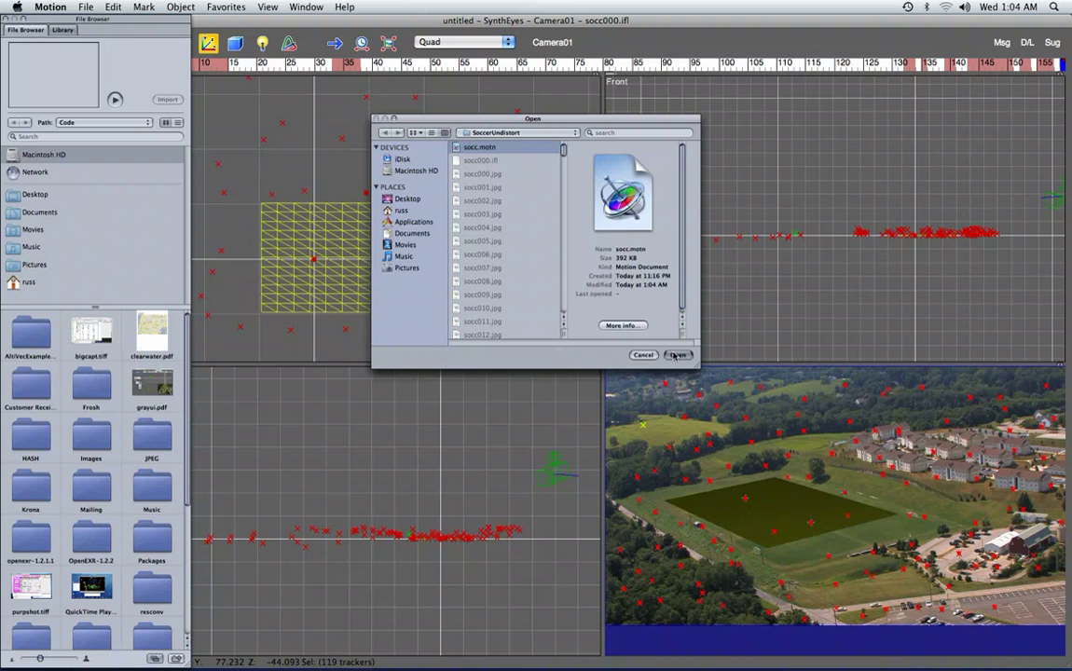
{"action": "left_click", "coordinate": [676, 355]}
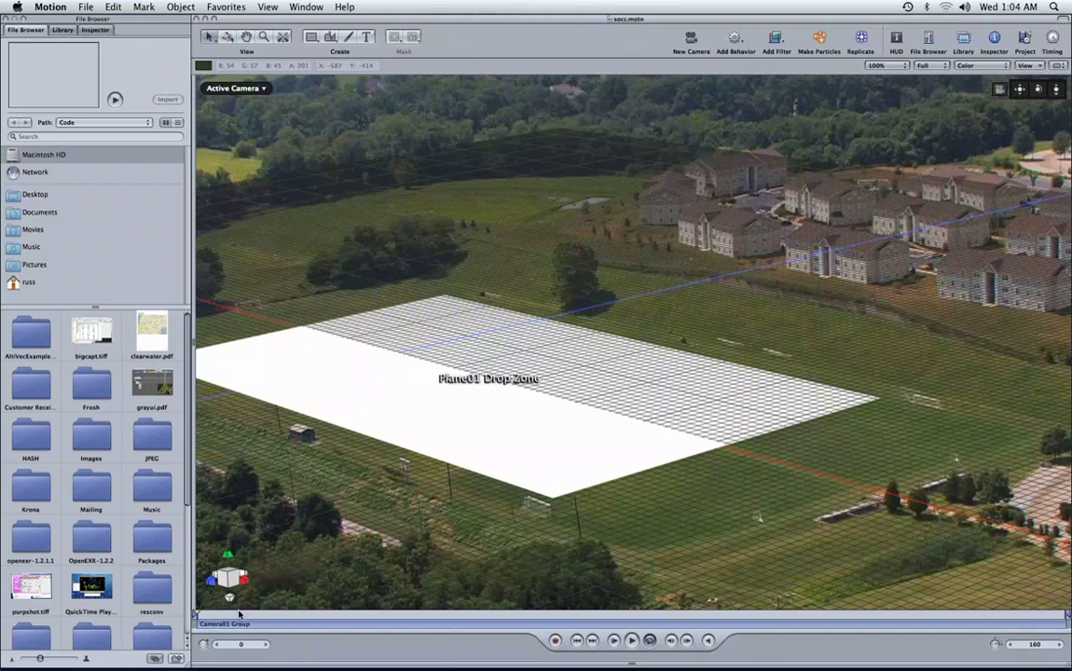
Step: Scrub the flyover to the end to check the Plane01 drop zone, then Fit In Window
{"action": "left_click_drag", "start_coordinate": [231, 617], "coordinate": [999, 615]}
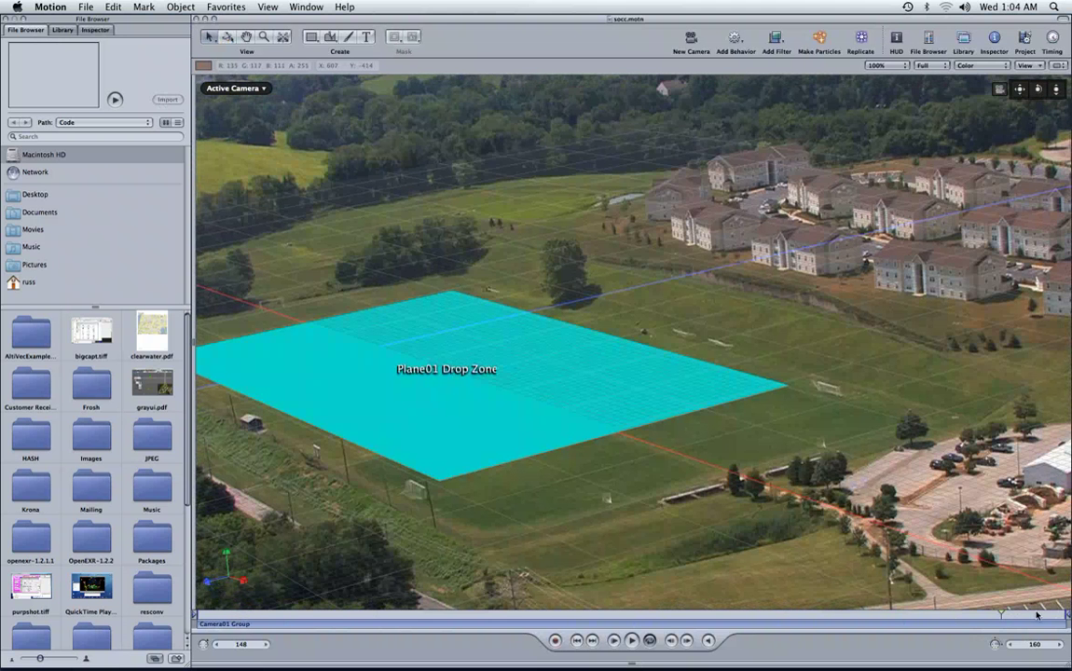
{"action": "left_click_drag", "start_coordinate": [1036, 615], "coordinate": [1062, 613]}
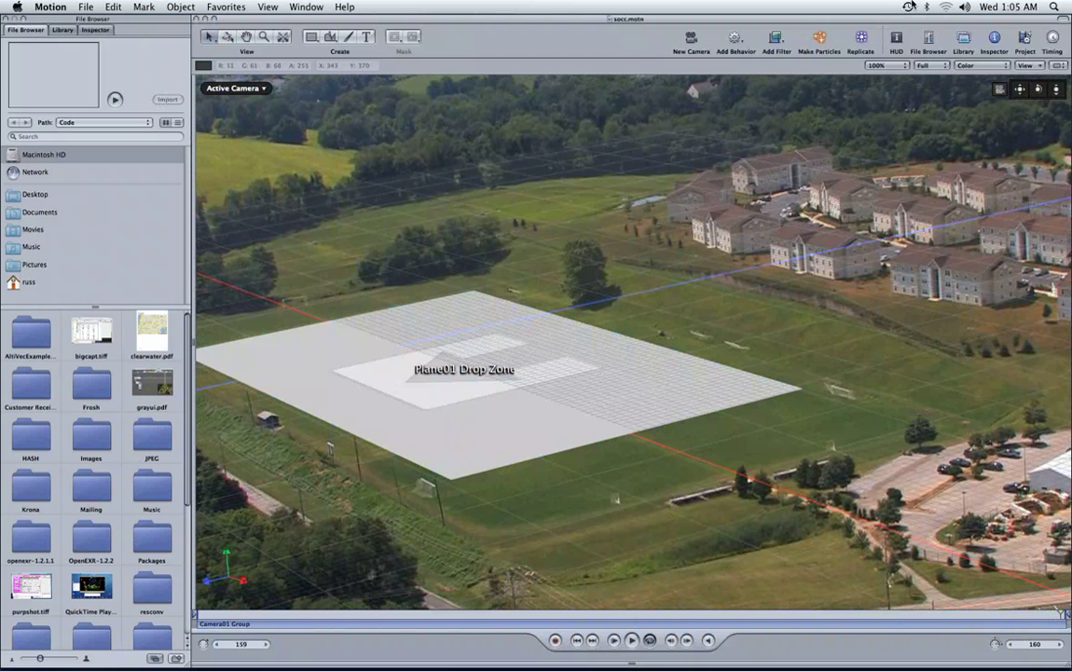
{"action": "left_click", "coordinate": [884, 66]}
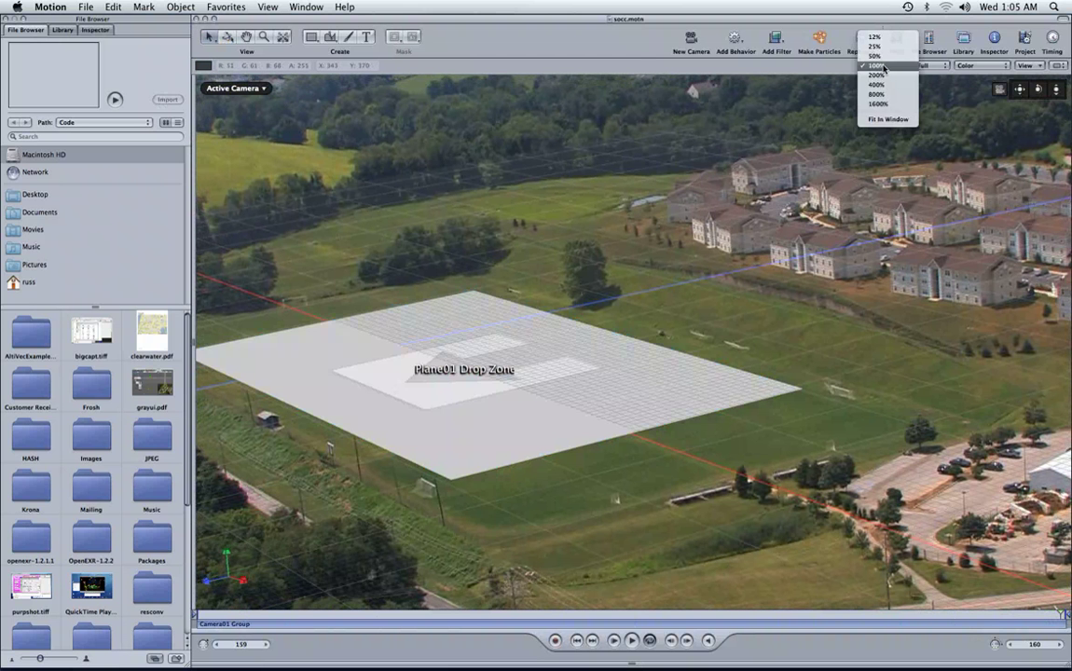
{"action": "left_click", "coordinate": [880, 119]}
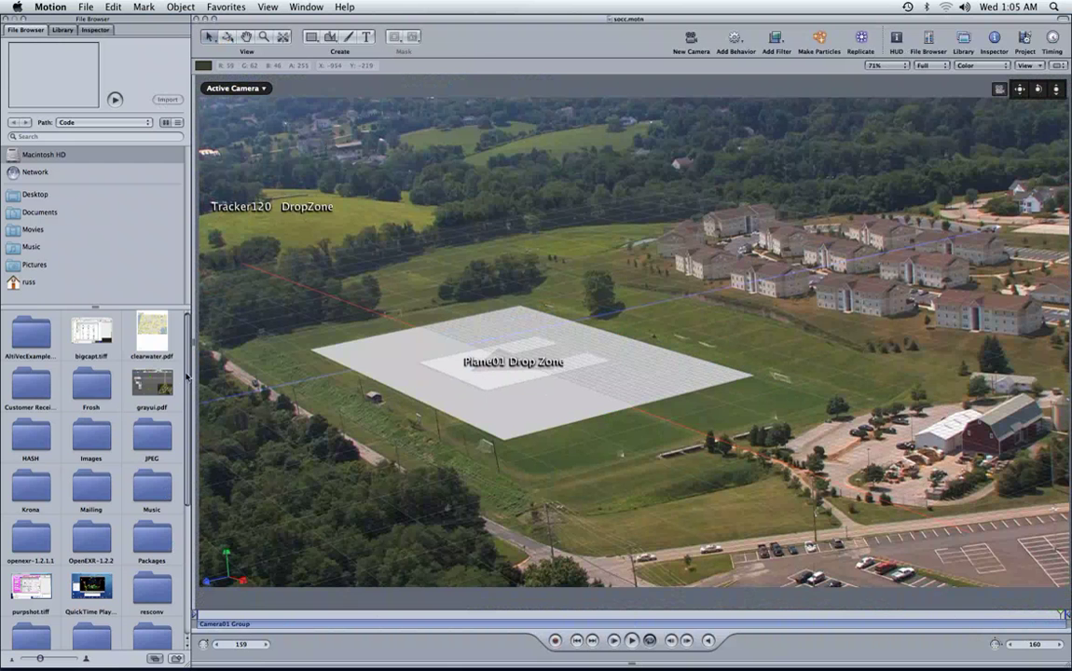
{"action": "scroll", "coordinate": [178, 391], "scroll_direction": "down", "scroll_amount": 5}
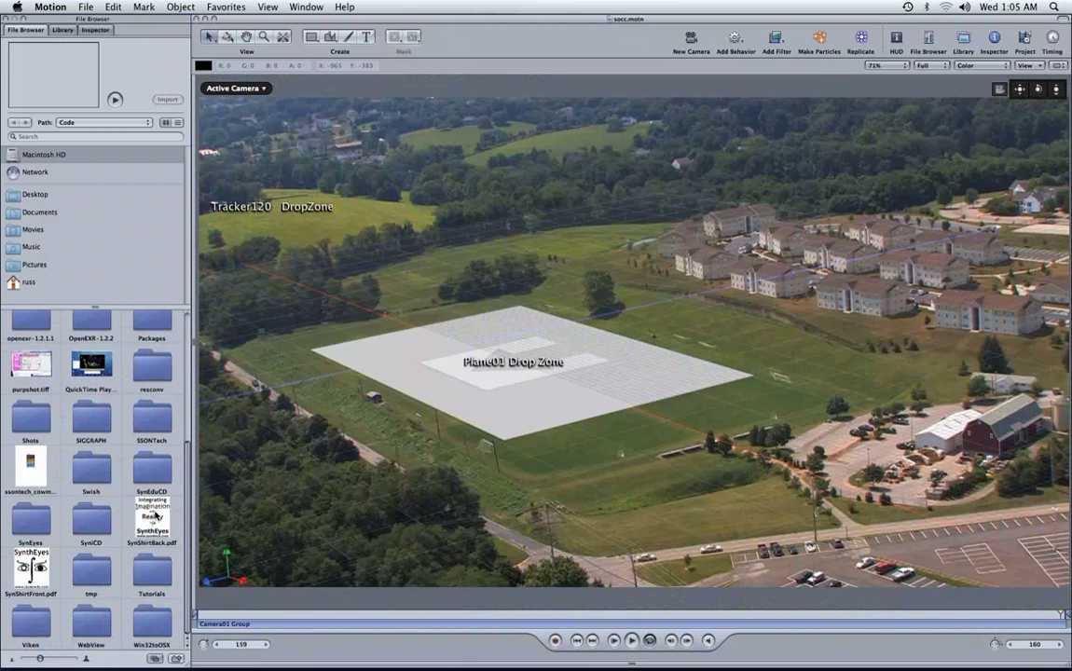
Step: Drop SynShirtBack.pdf into the Plane01 Drop Zone and show the Layers list and Inspector
{"action": "left_click_drag", "start_coordinate": [156, 515], "coordinate": [504, 361]}
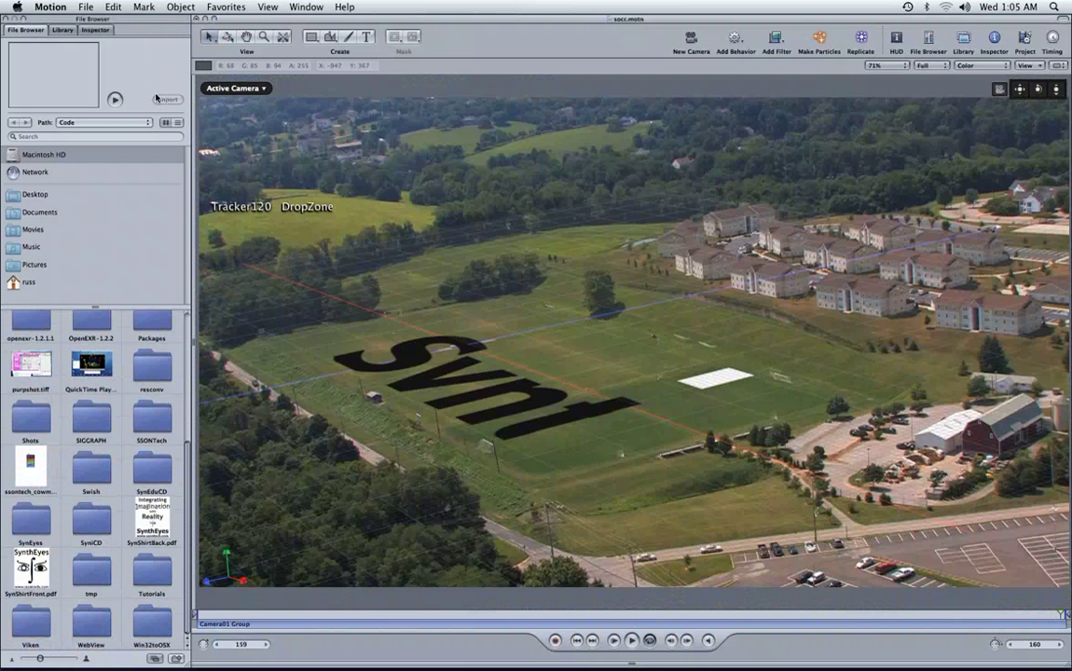
{"action": "left_click", "coordinate": [306, 6]}
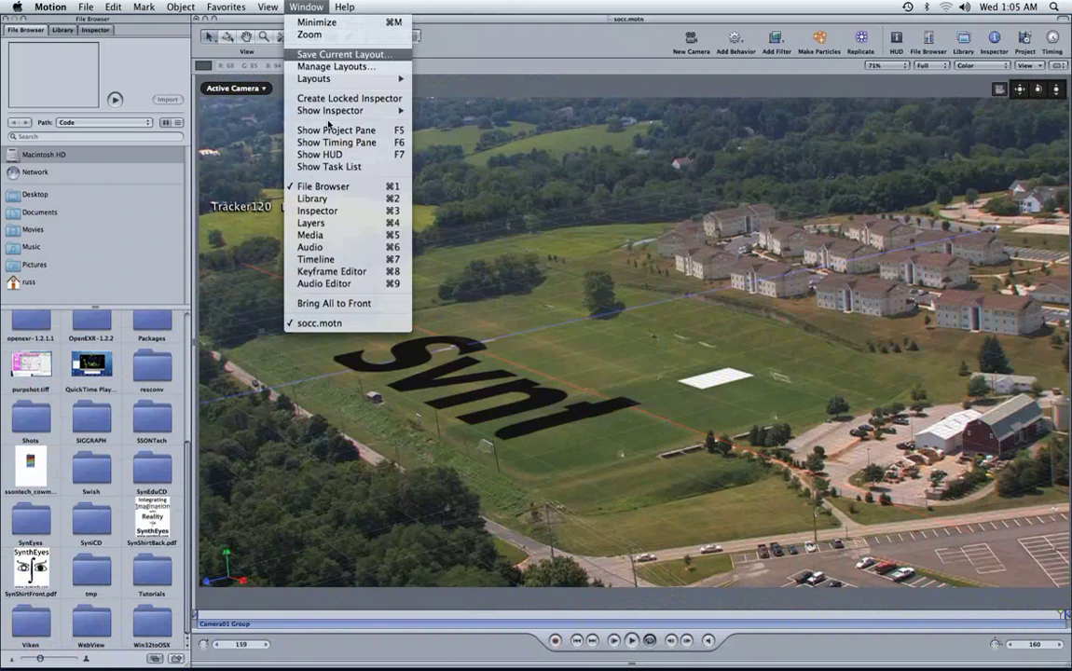
{"action": "left_click", "coordinate": [322, 223]}
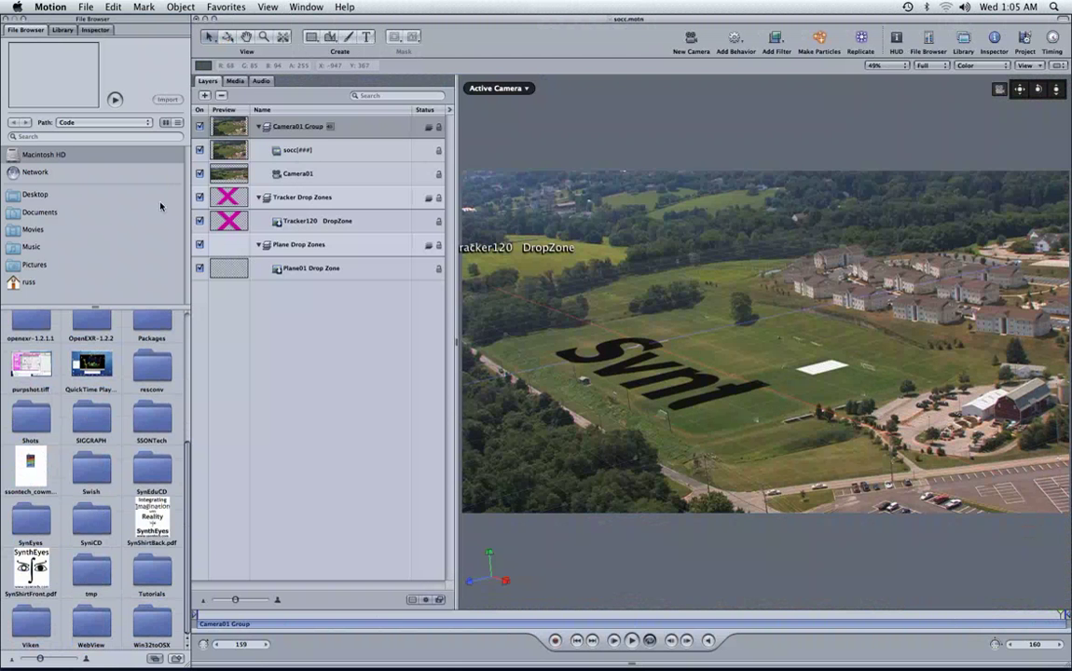
{"action": "left_click", "coordinate": [94, 30]}
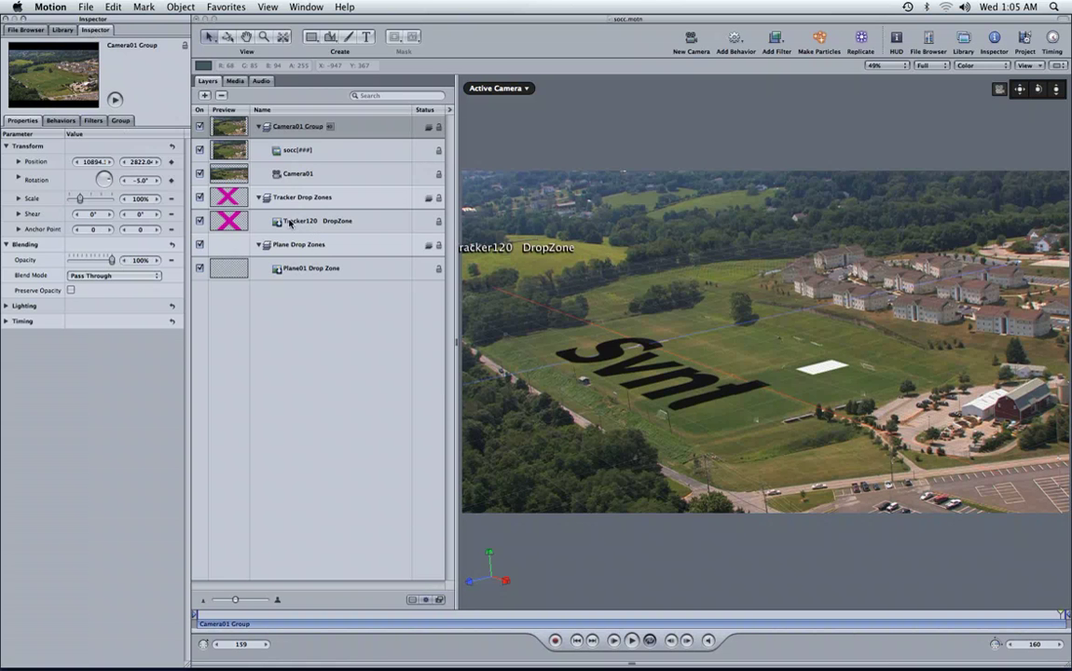
Step: Set the Plane01 Drop Zone image fit to Center and check placement at frames 83 and 95
{"action": "left_click", "coordinate": [305, 270]}
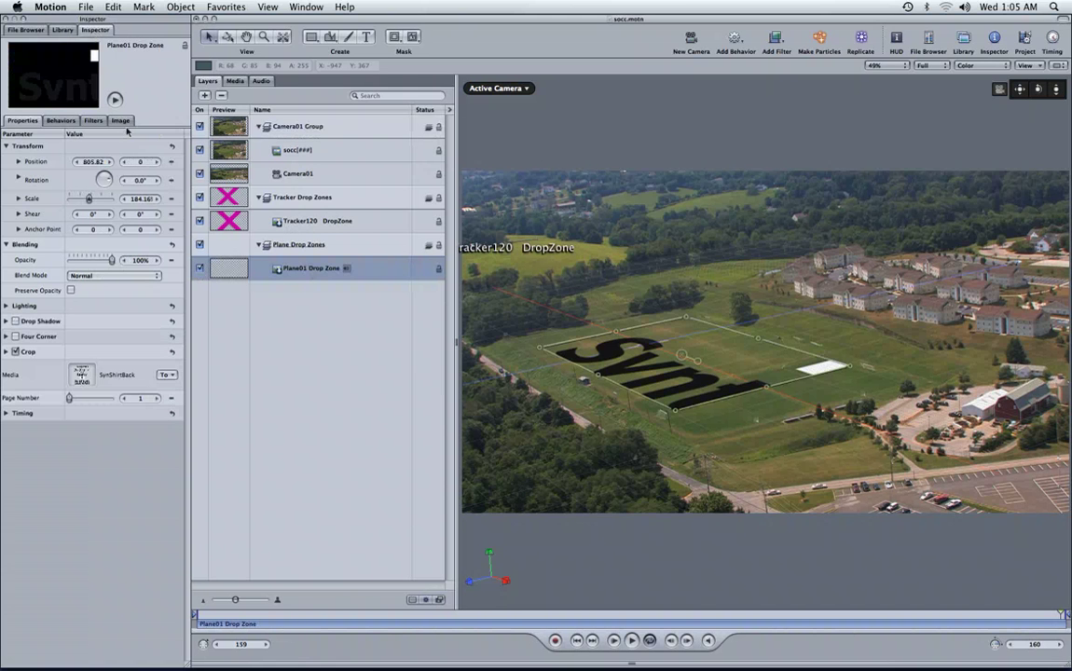
{"action": "left_click", "coordinate": [119, 120]}
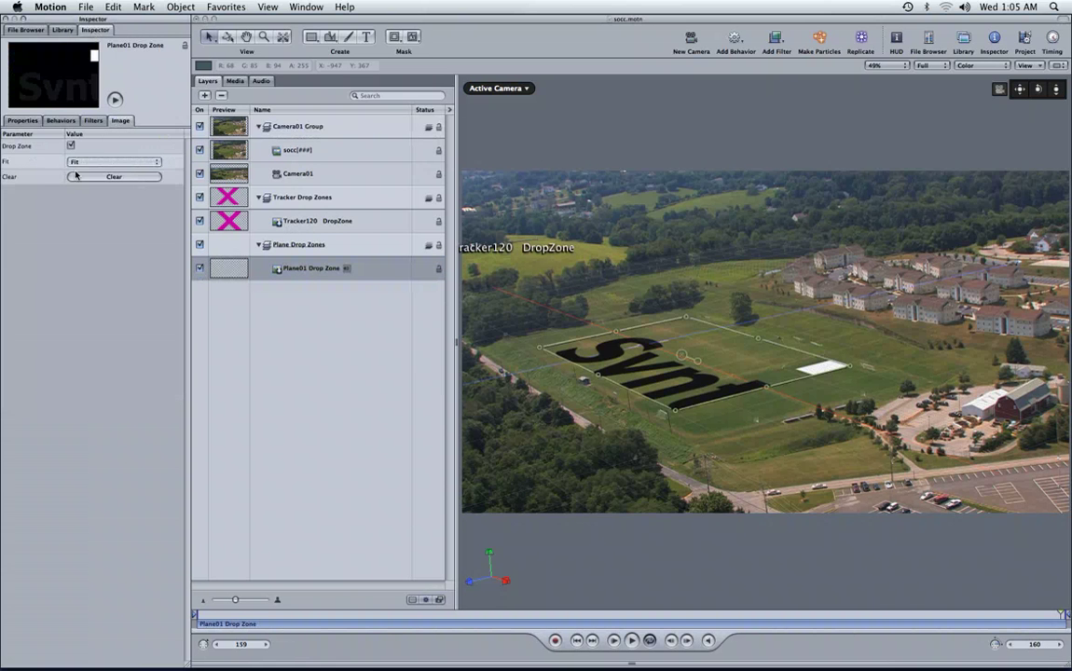
{"action": "left_click", "coordinate": [101, 162]}
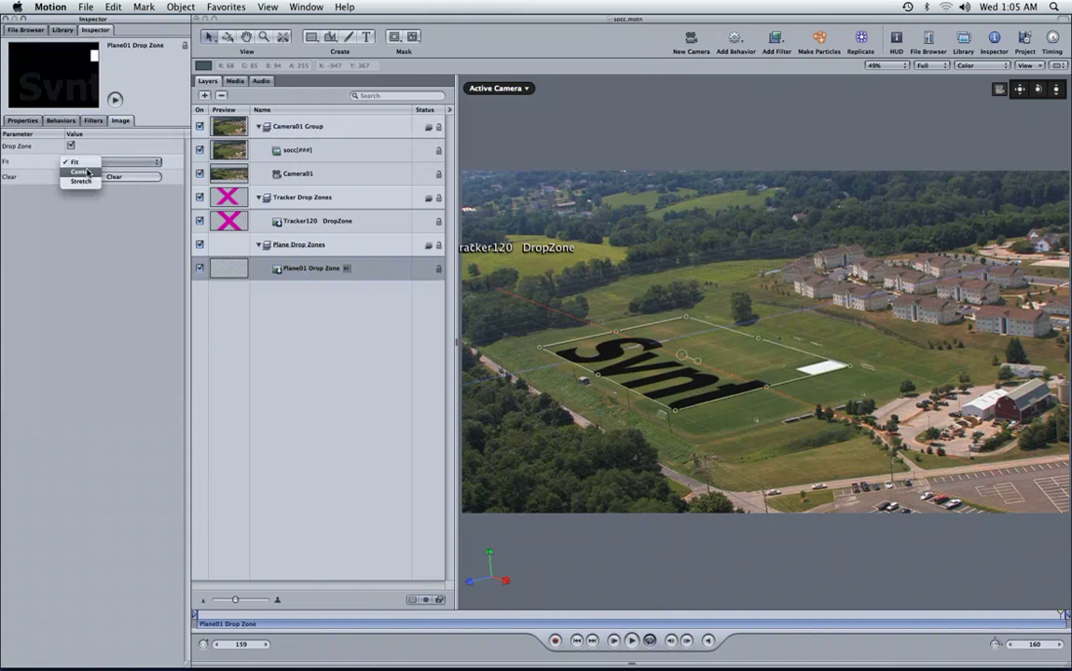
{"action": "left_click", "coordinate": [80, 171]}
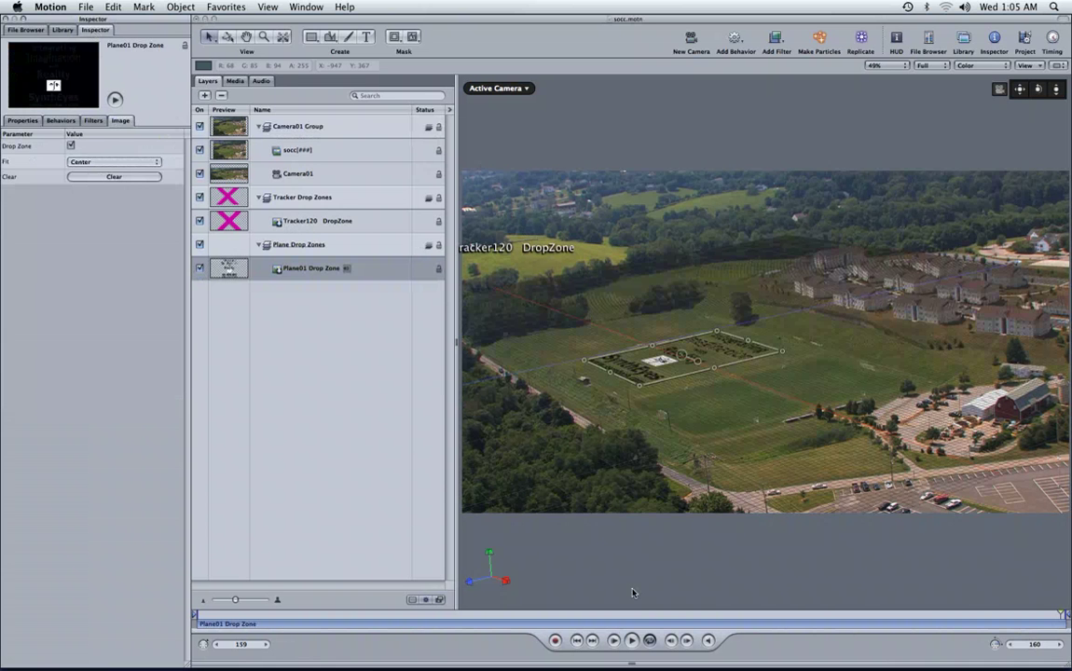
{"action": "left_click", "coordinate": [648, 617]}
{"action": "left_click_drag", "start_coordinate": [661, 619], "coordinate": [711, 593]}
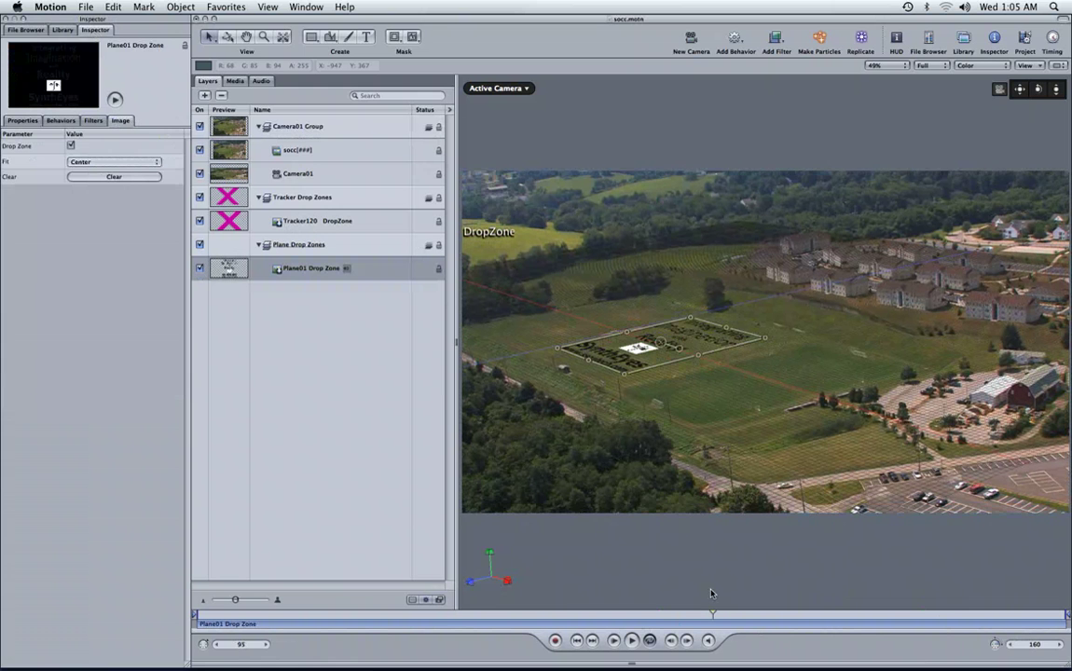